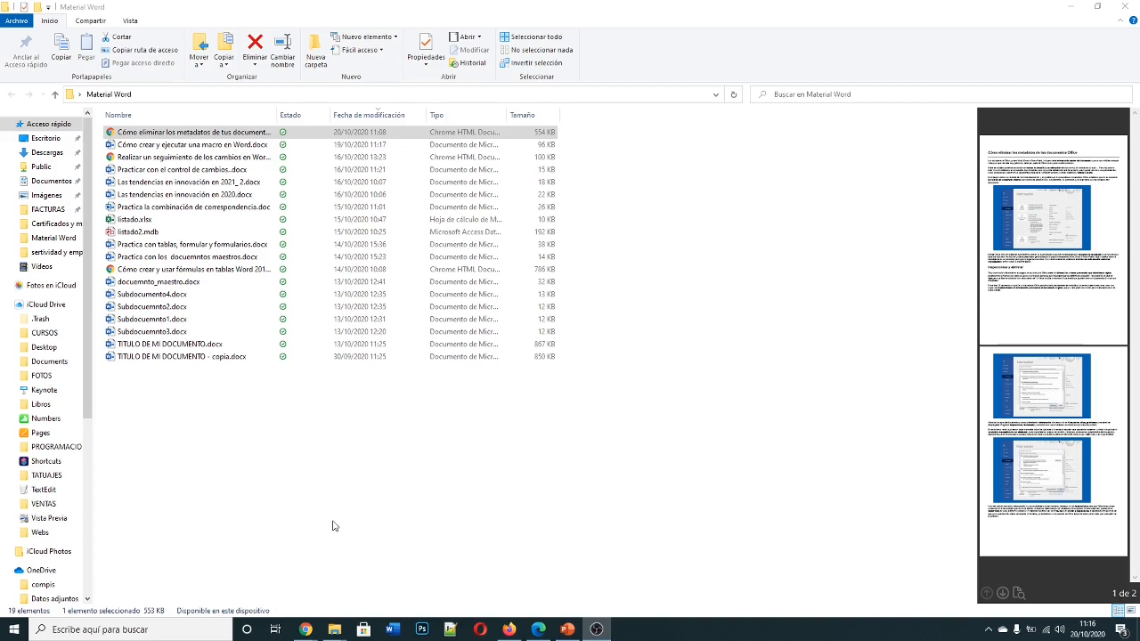
Step: Open the file properties of TITULO DE MI DOCUMENTO.docx and display its security settings and detailed metadata
left_click(308, 390)
left_click(306, 393)
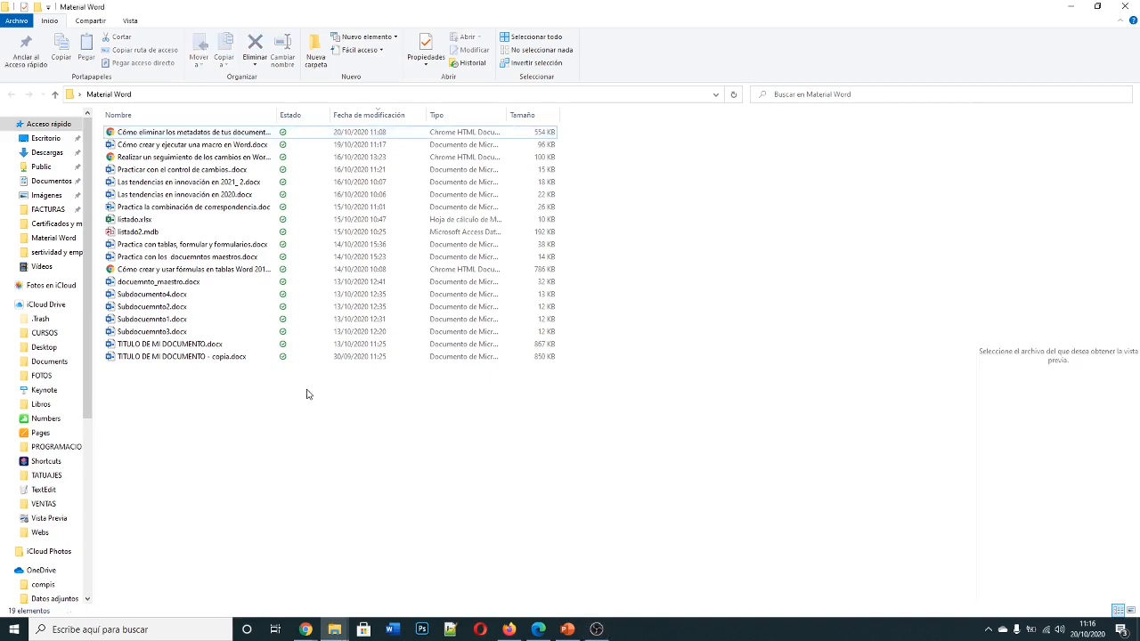
left_click(183, 346)
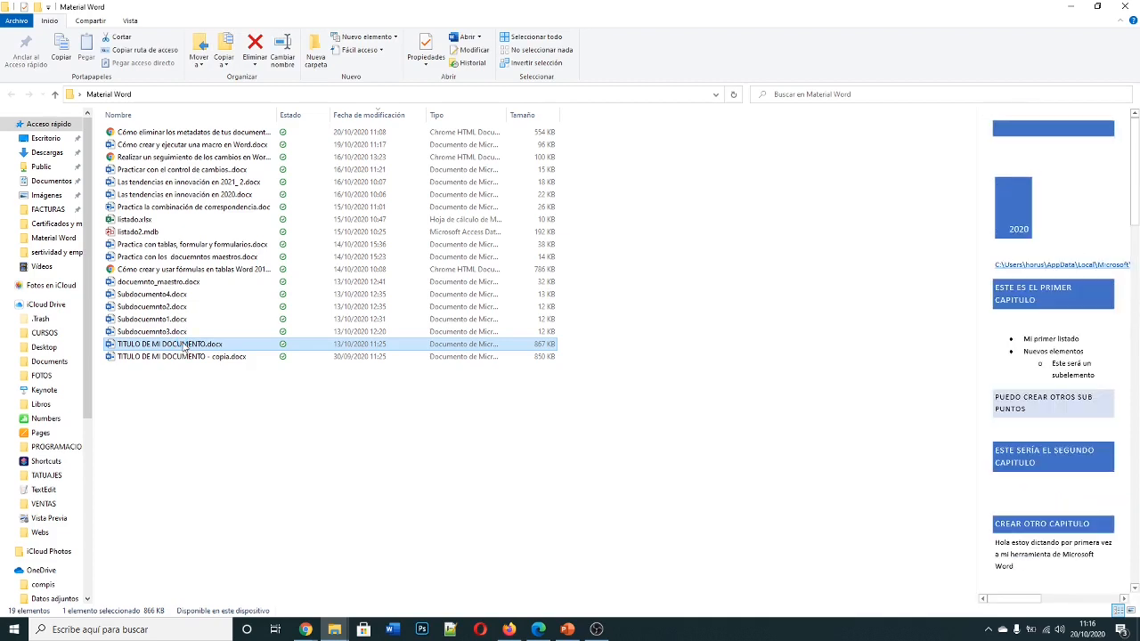
right_click(185, 348)
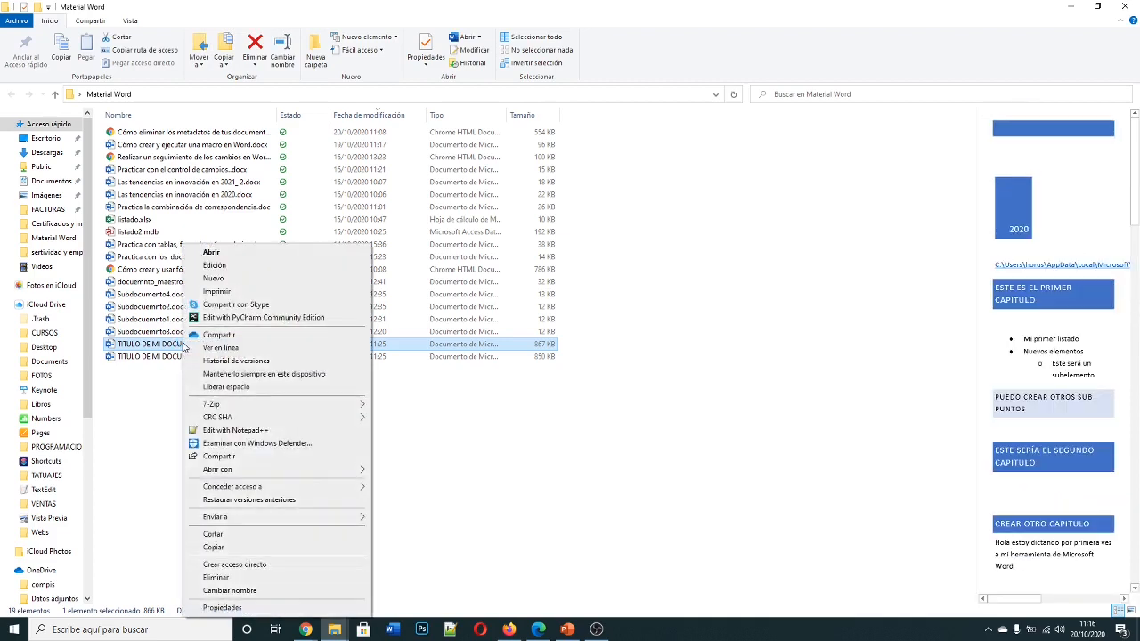
left_click(237, 609)
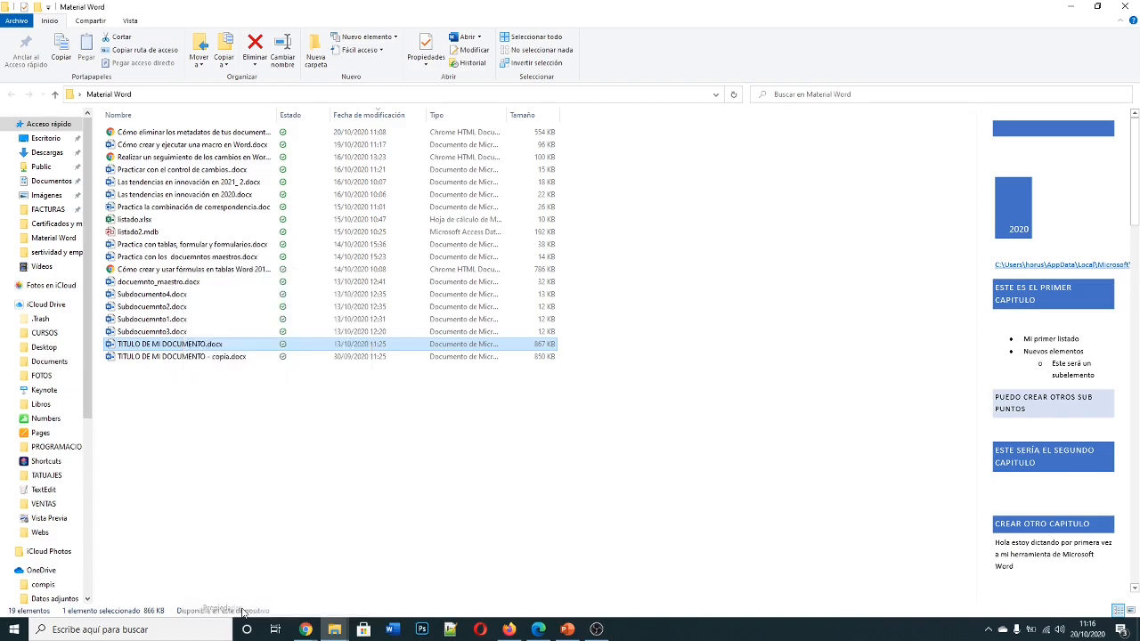
left_click_drag(313, 319, 403, 127)
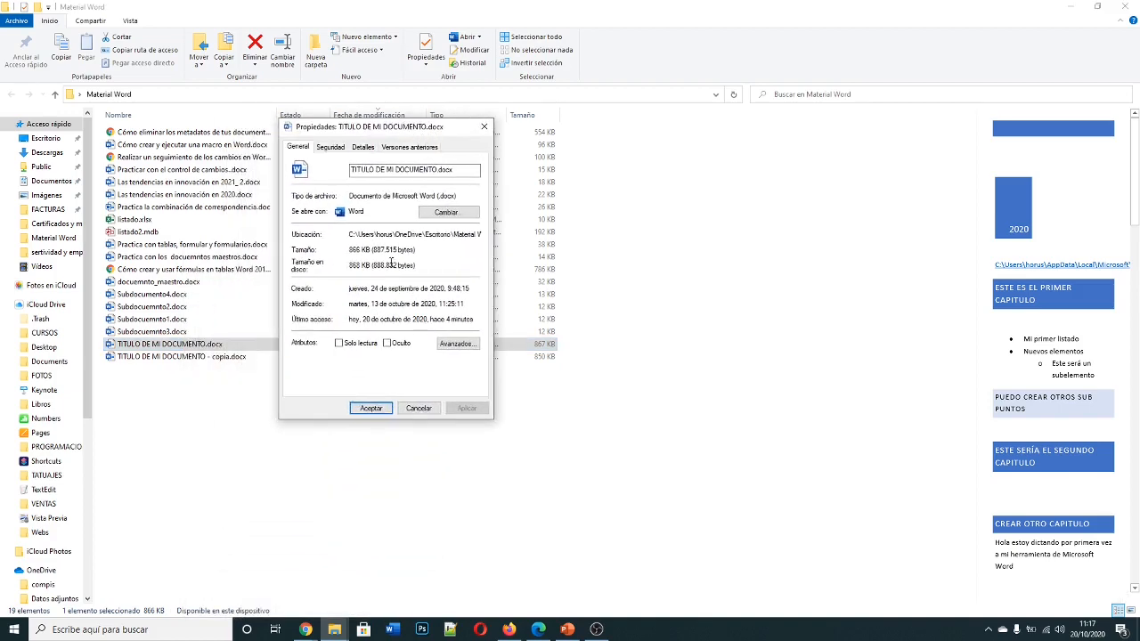
left_click(337, 148)
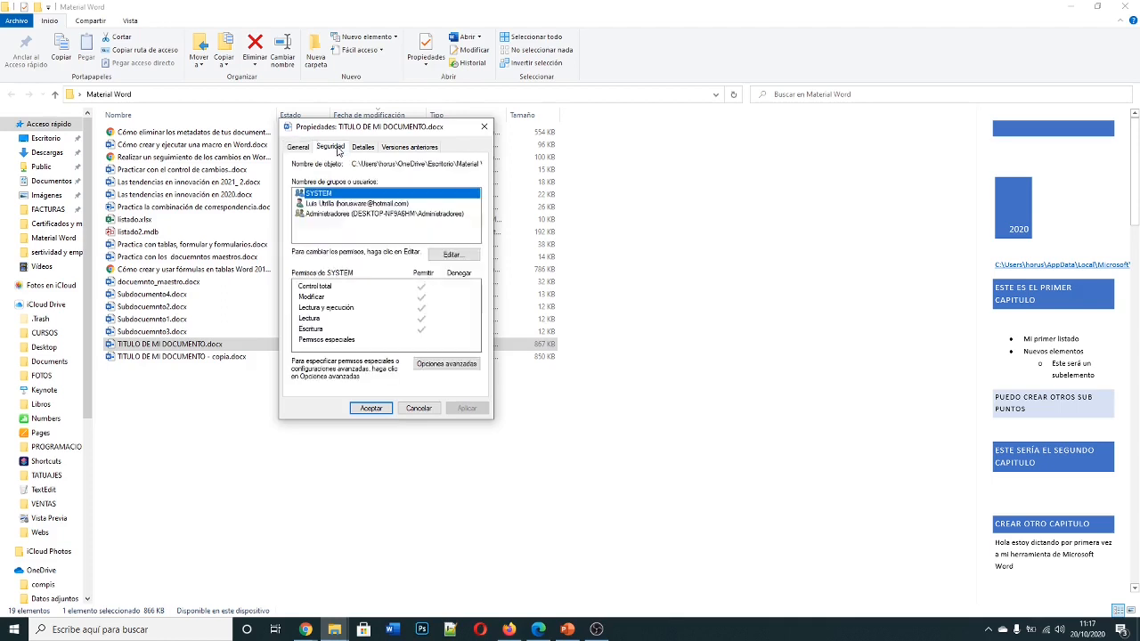
left_click(362, 149)
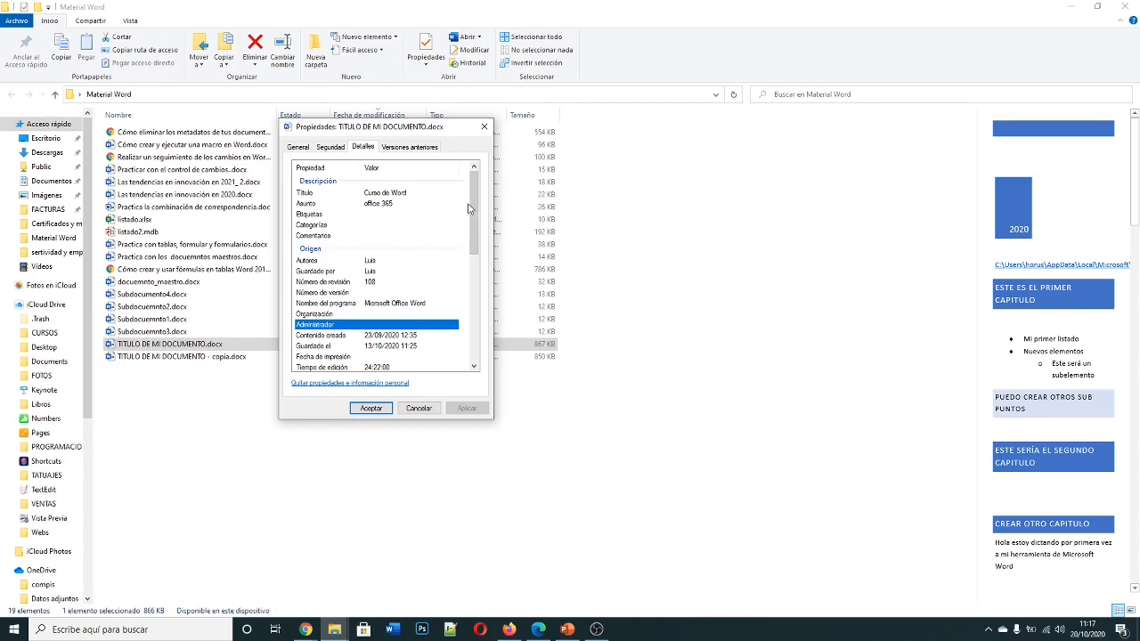
Step: Examine the document's full metadata list, from description and origin to content, file and computer fields, and close the properties without changes
scroll(374, 214, "down", 3)
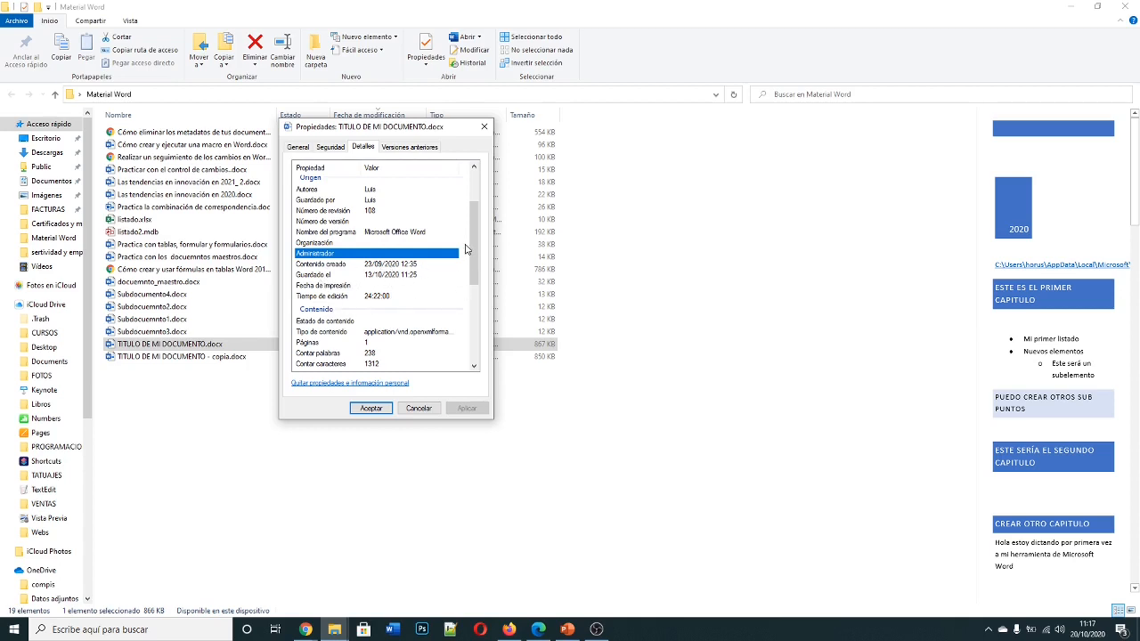
left_click_drag(472, 250, 471, 285)
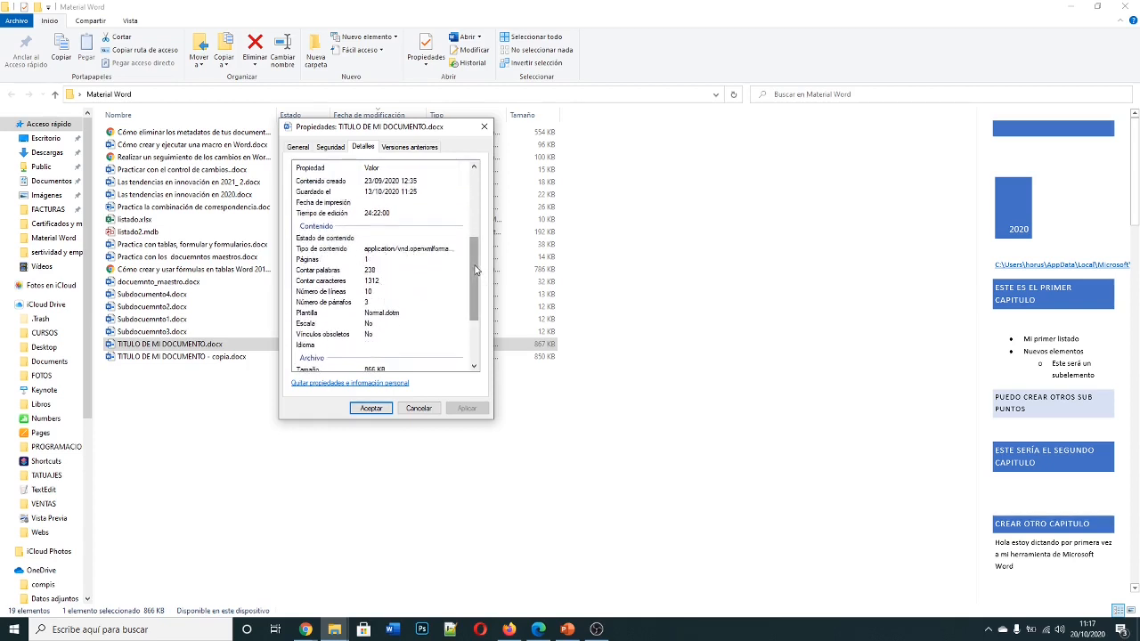
scroll(400, 287, "down", 3)
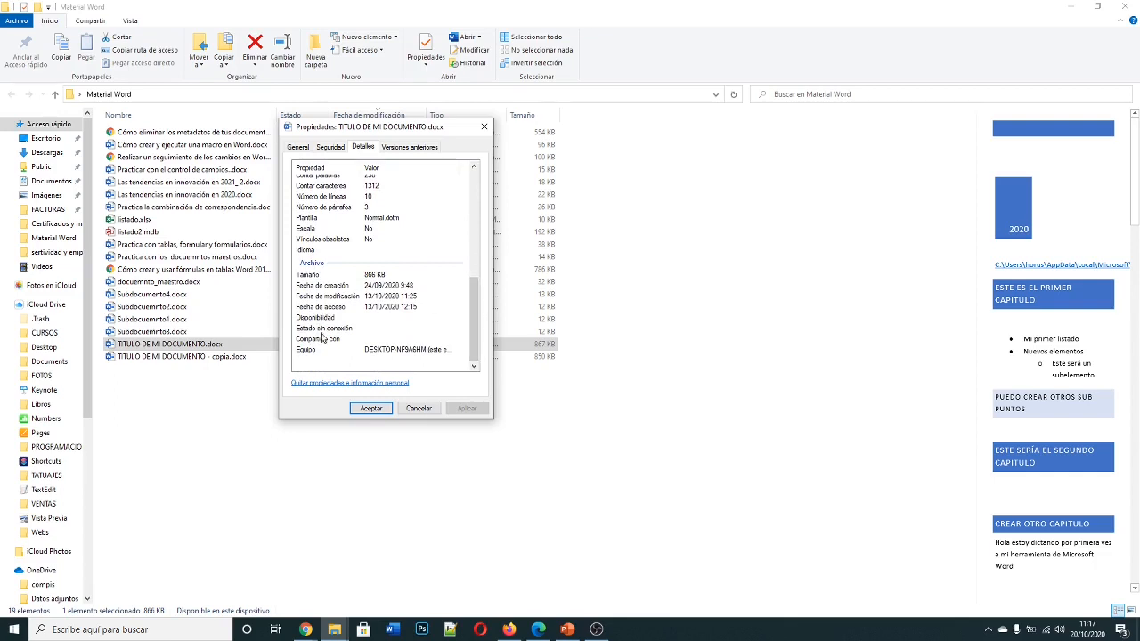
left_click(431, 353)
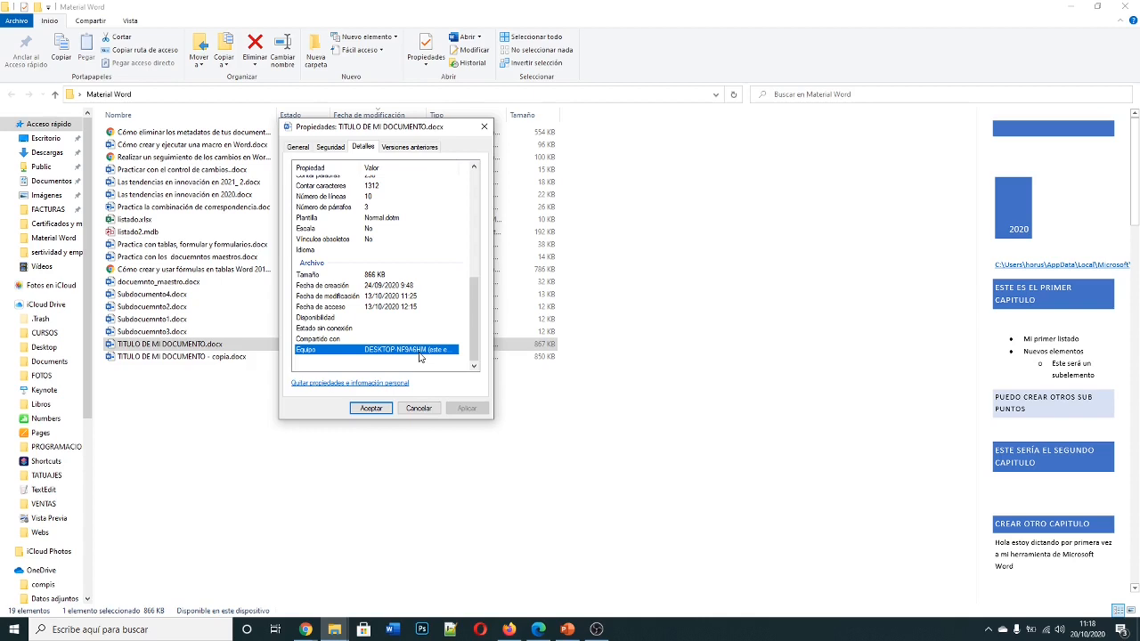
left_click_drag(475, 325, 506, 392)
left_click_drag(474, 339, 449, 192)
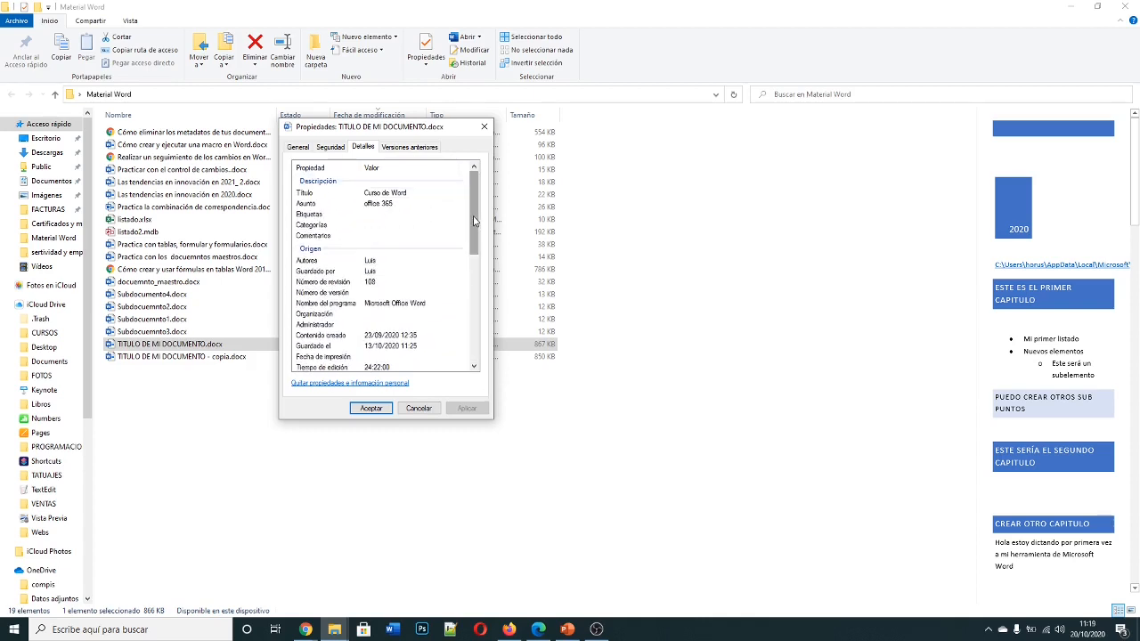
scroll(477, 223, "down", 2)
scroll(475, 258, "down", 1)
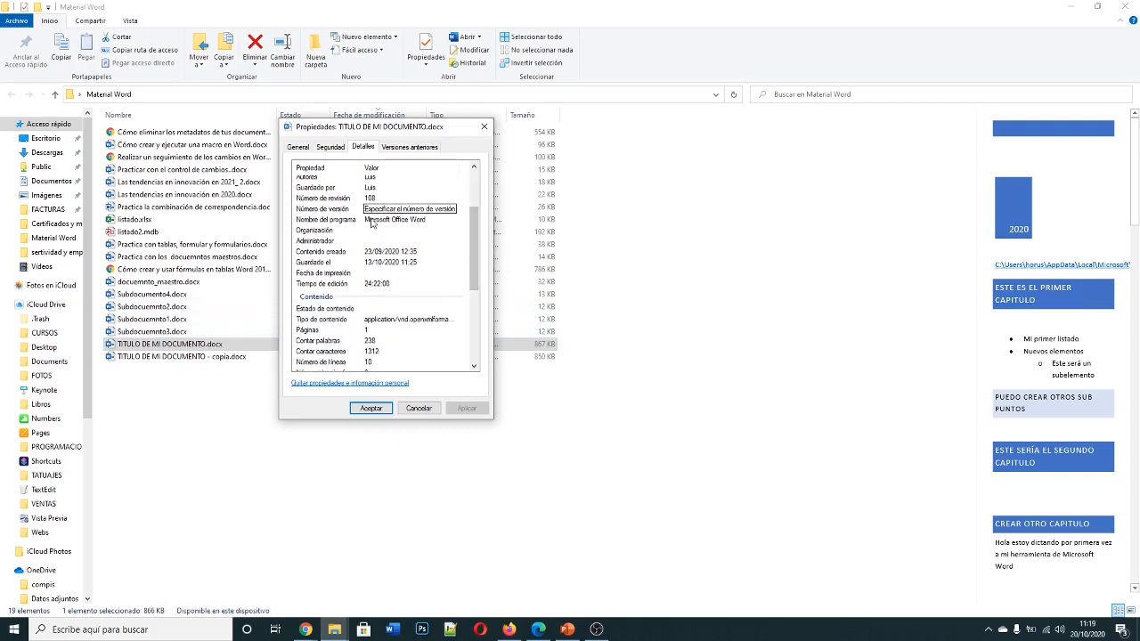
left_click_drag(472, 242, 475, 312)
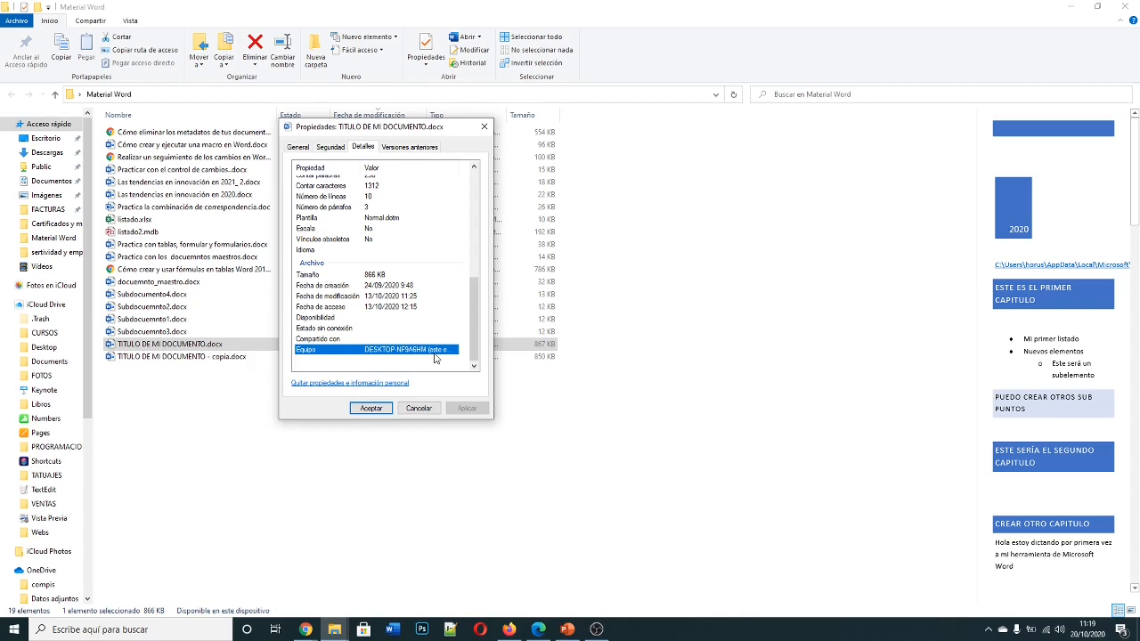
left_click_drag(474, 328, 490, 196)
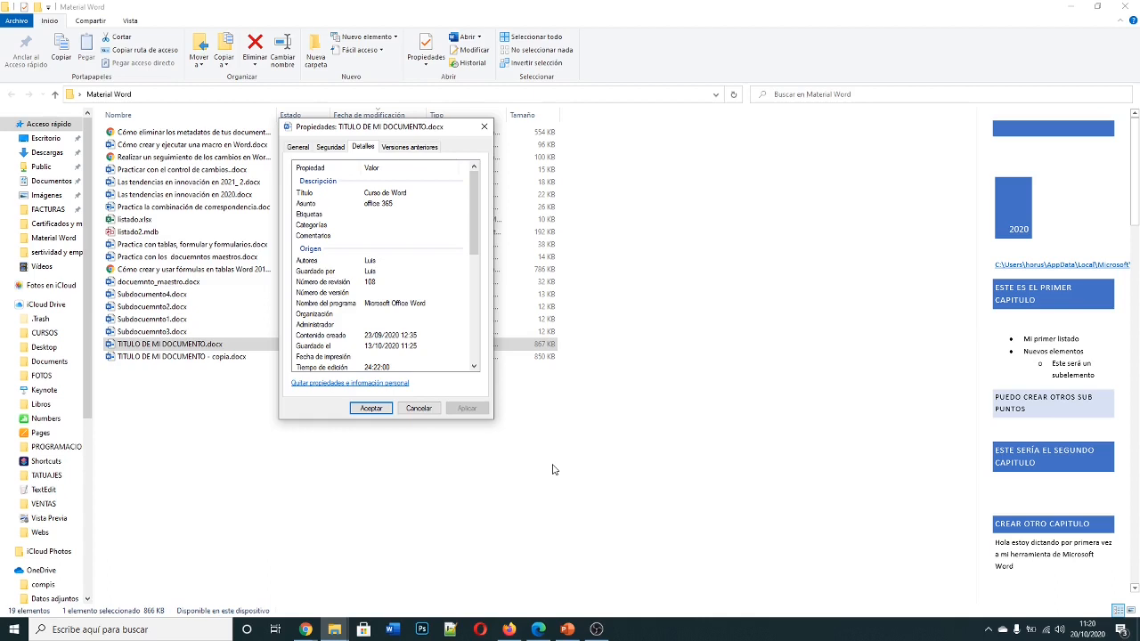
left_click(419, 409)
left_click(512, 458)
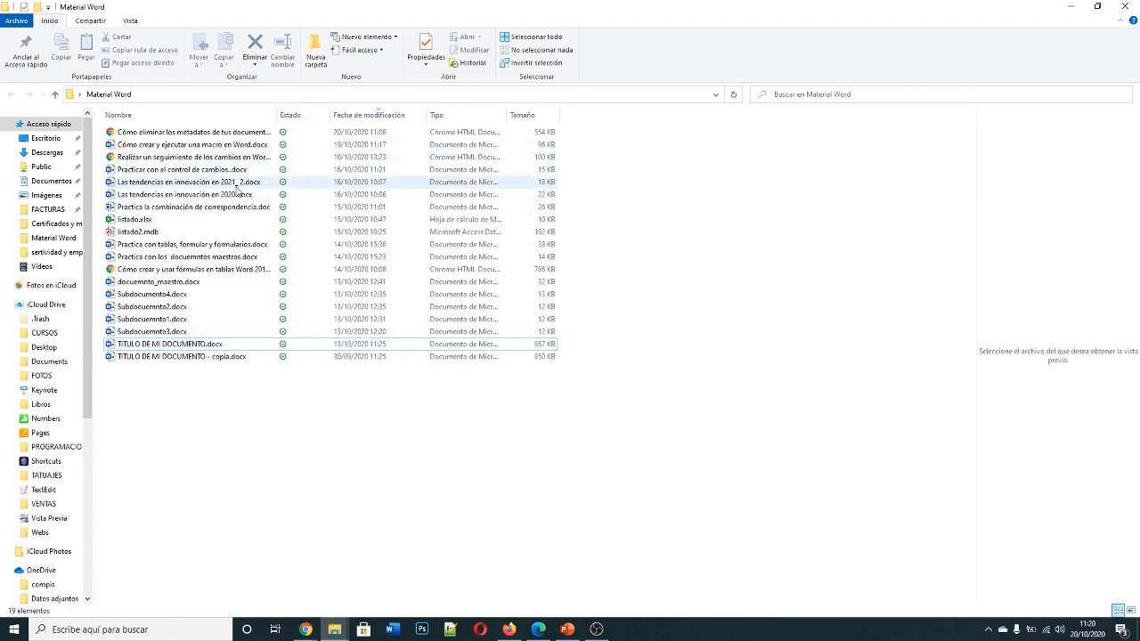
Step: Inspect the detailed metadata of the listado.xlsx workbook in its file properties and close them without changes
mouse_move(187, 182)
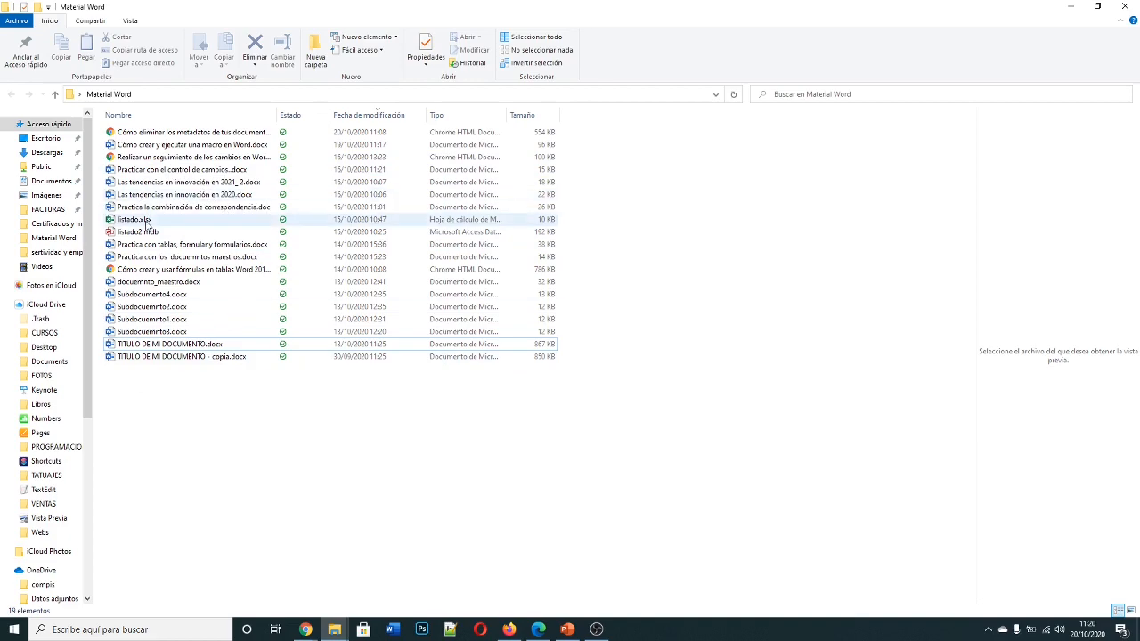
double_click(145, 220)
right_click(145, 220)
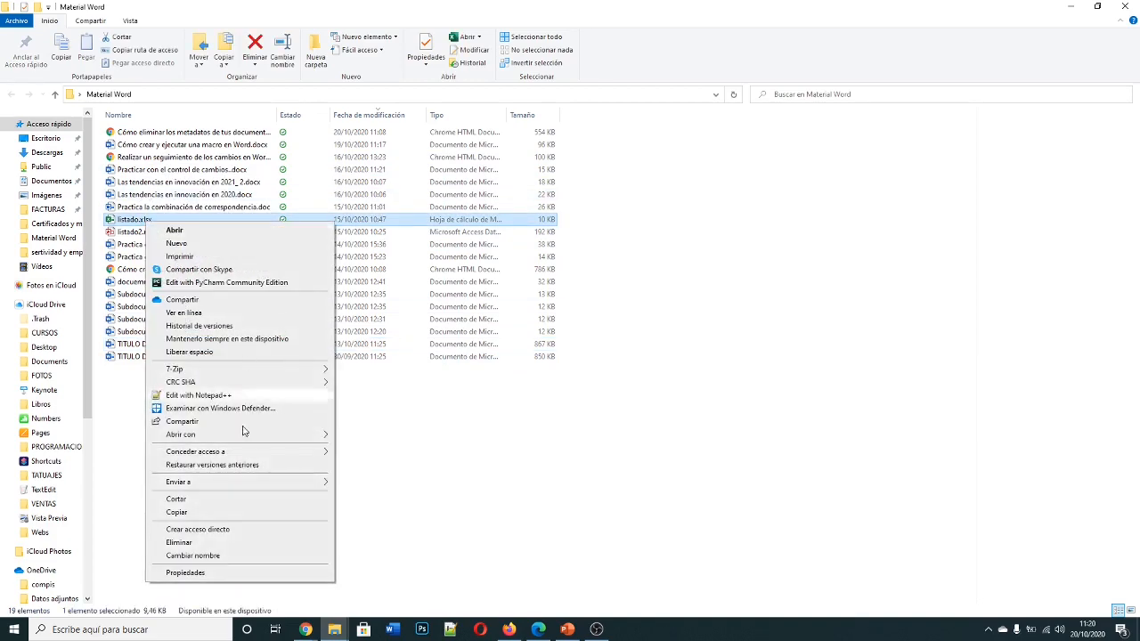
left_click(201, 575)
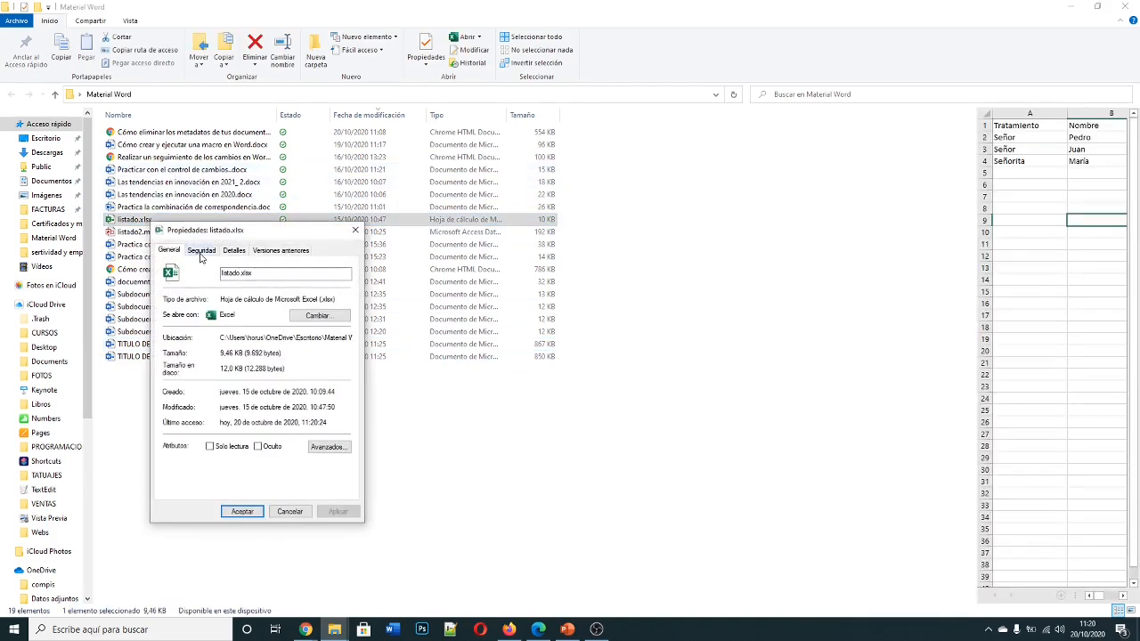
left_click(235, 251)
scroll(345, 415, "down", 5)
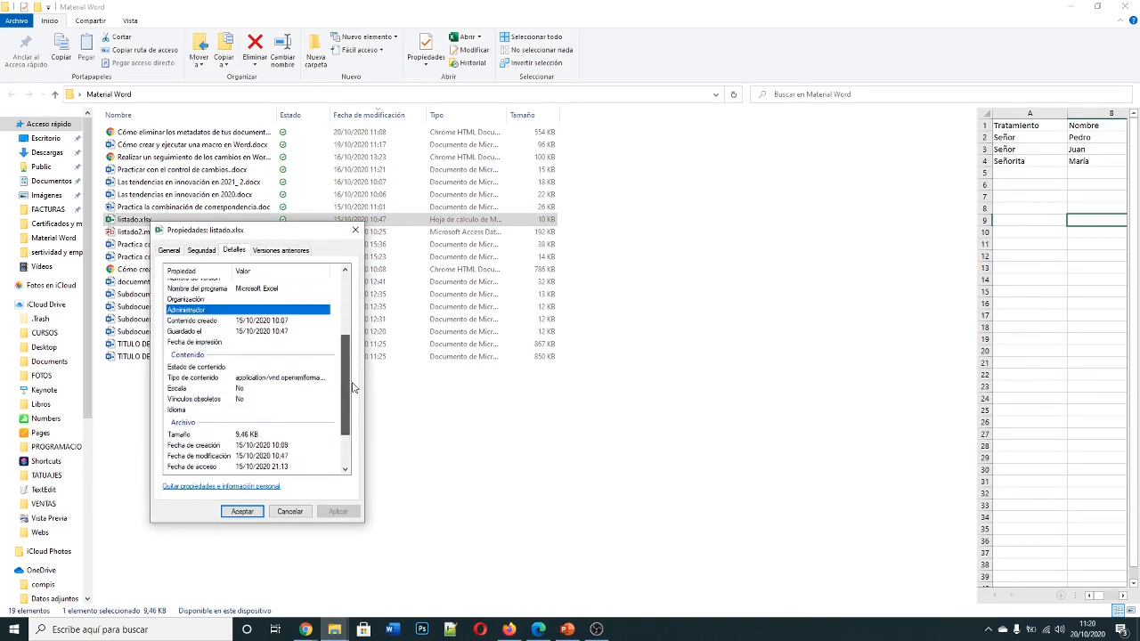
scroll(353, 392, "up", 5)
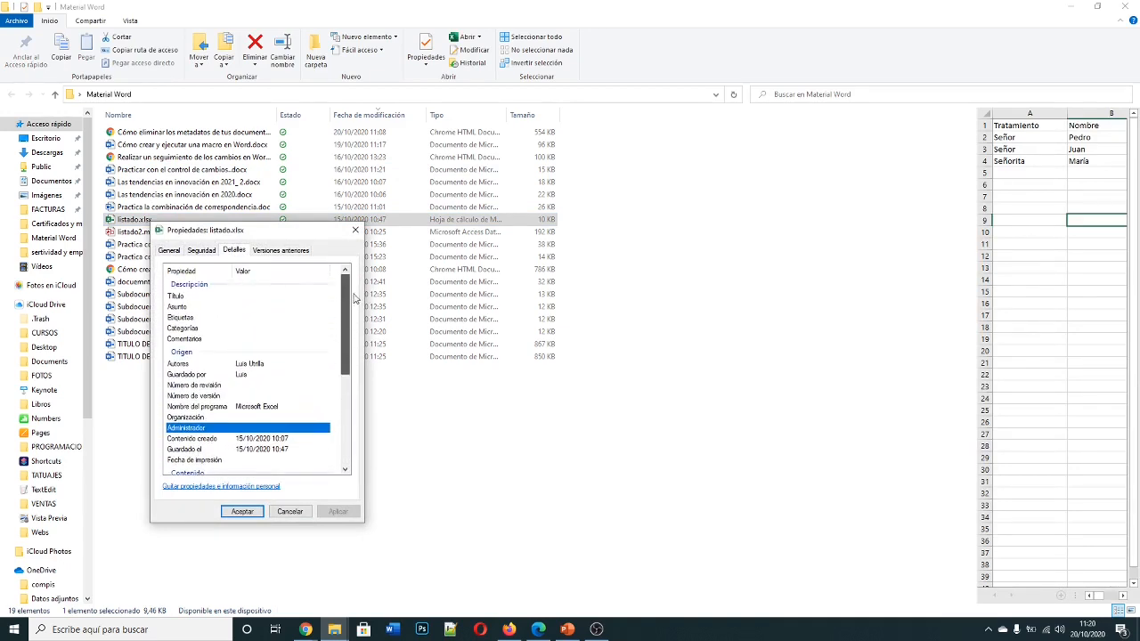
left_click(293, 511)
left_click(423, 453)
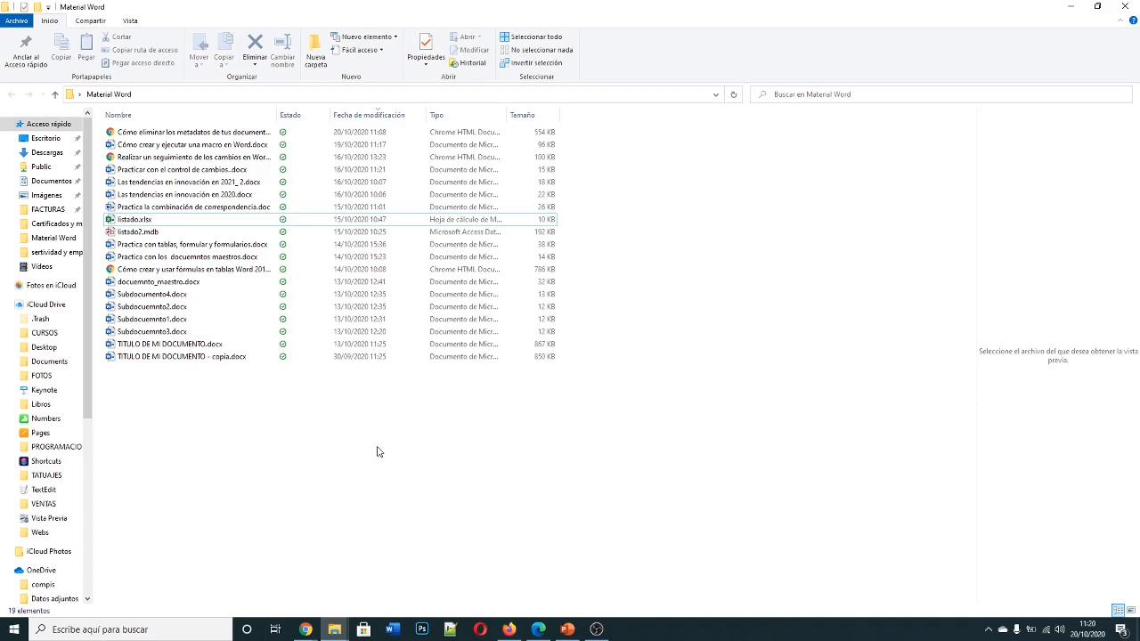
Step: Inspect the detailed metadata of Practica la combinación de correspondencia.doc in its file properties and close them without changes
left_click(161, 208)
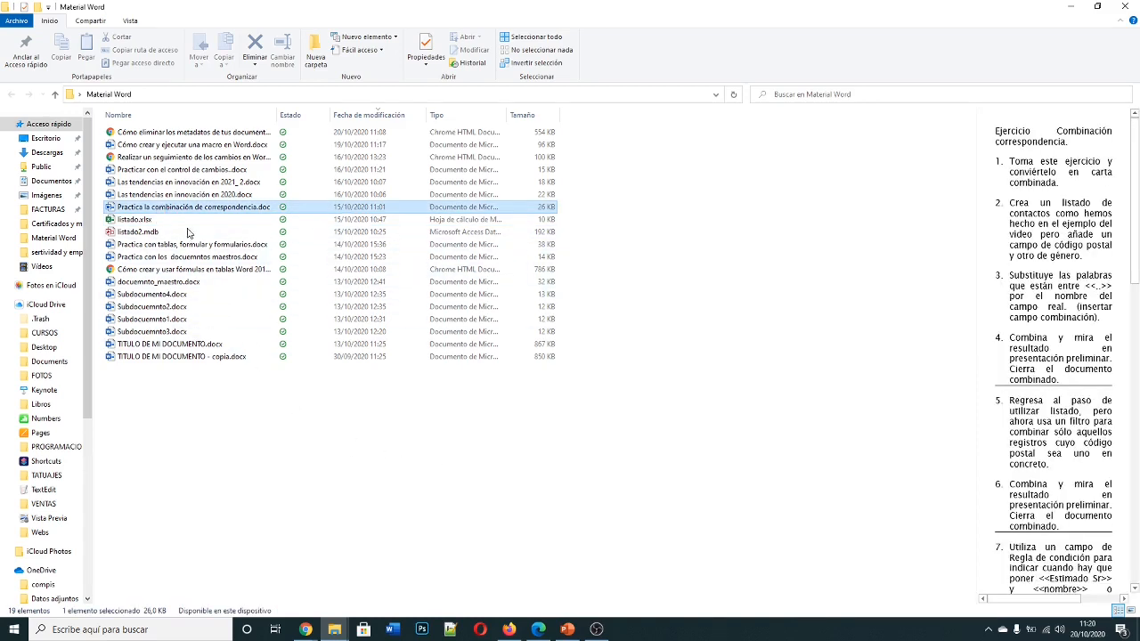
right_click(163, 212)
left_click(266, 579)
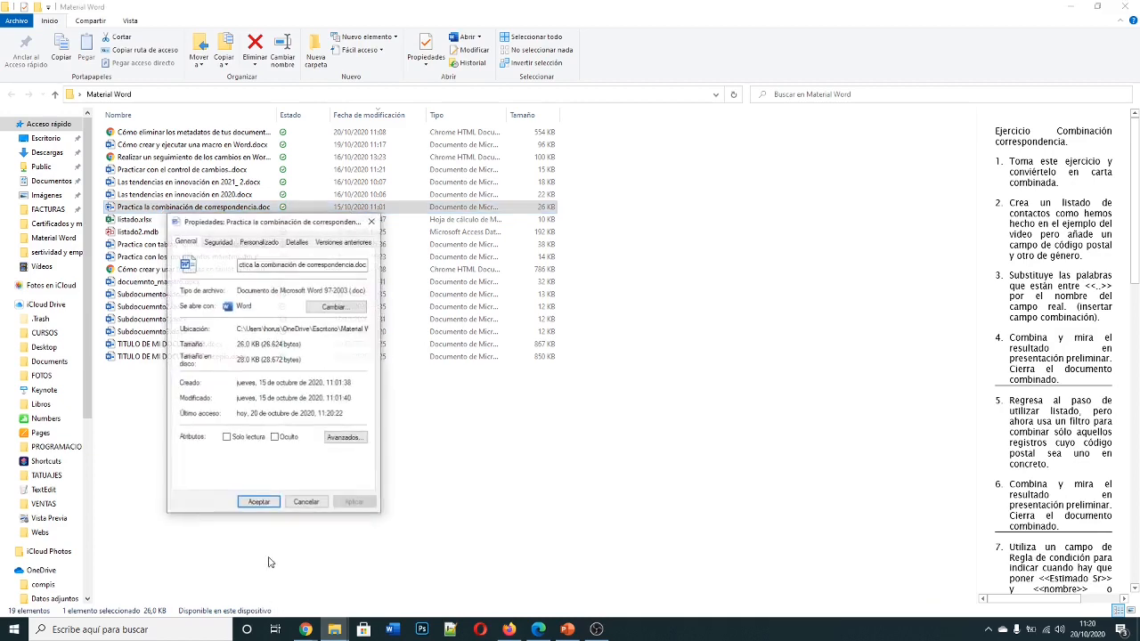
left_click(296, 242)
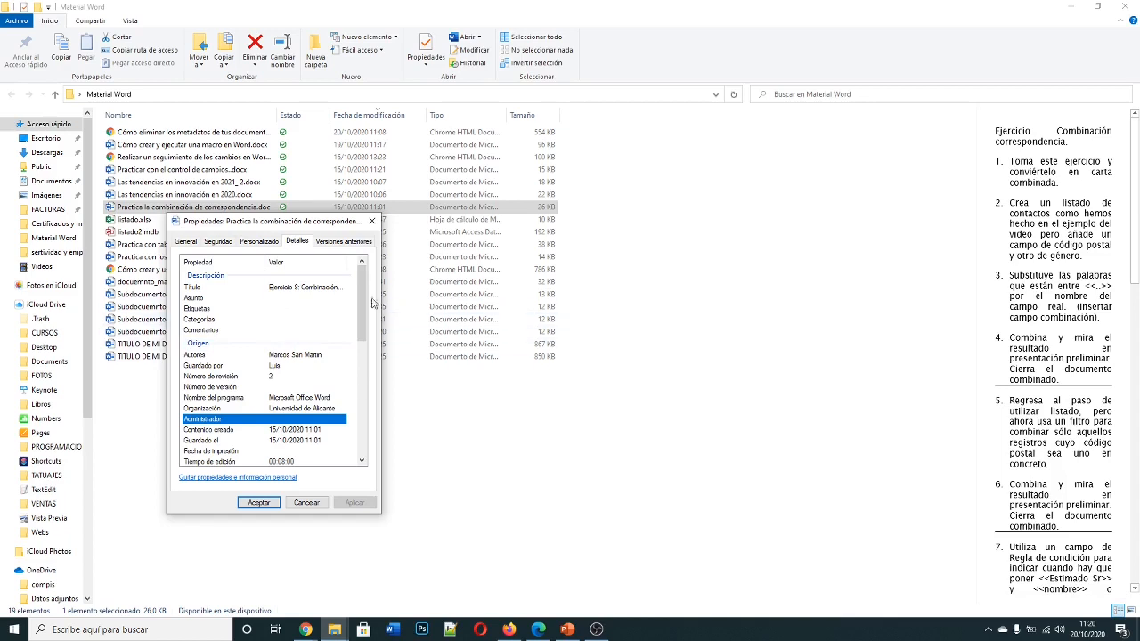
scroll(279, 325, "down", 8)
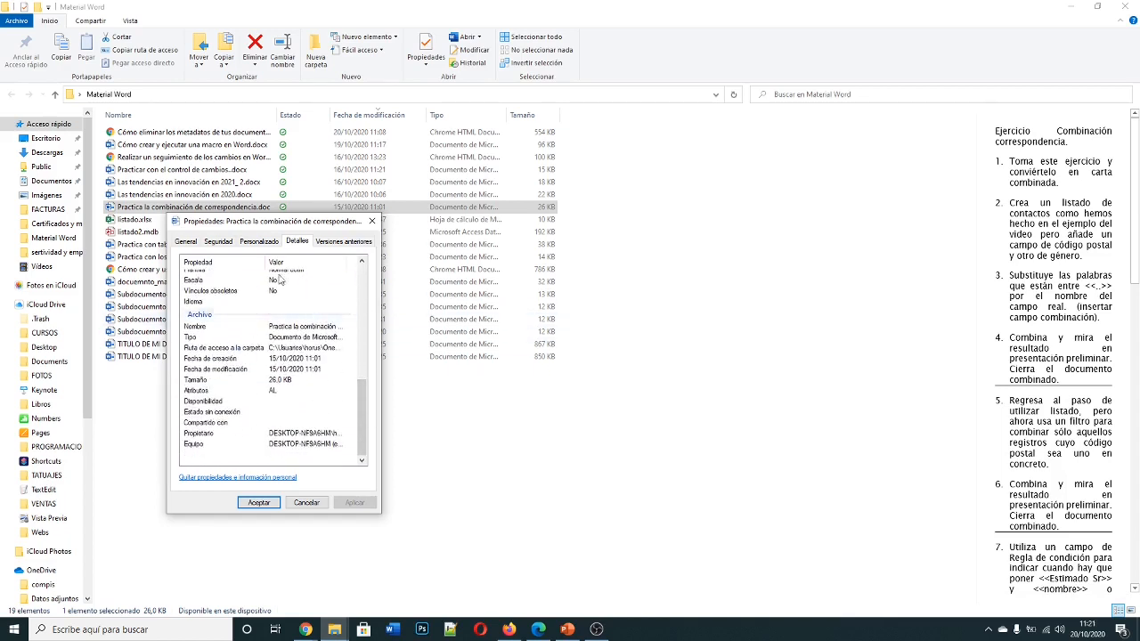
left_click_drag(361, 420, 347, 281)
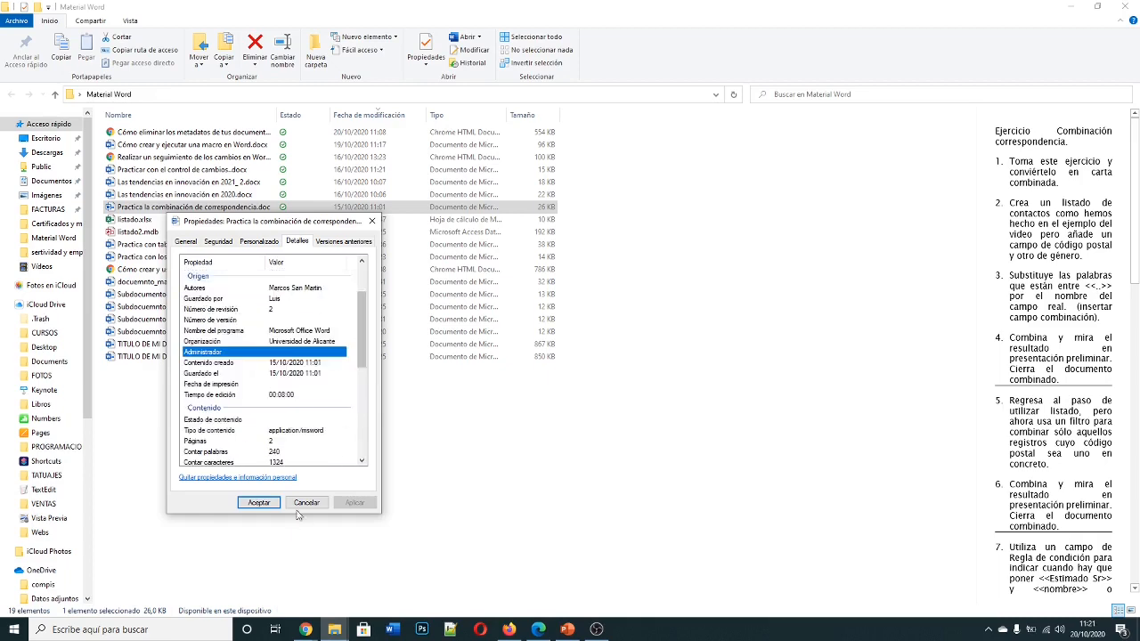
left_click(306, 504)
left_click(332, 439)
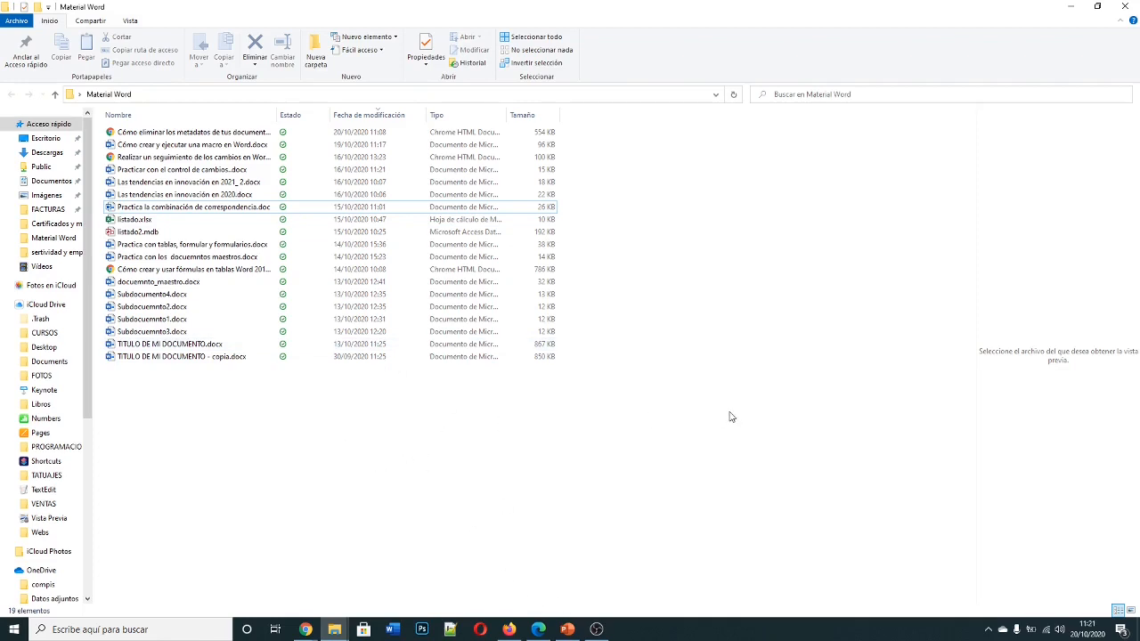
left_click(1072, 9)
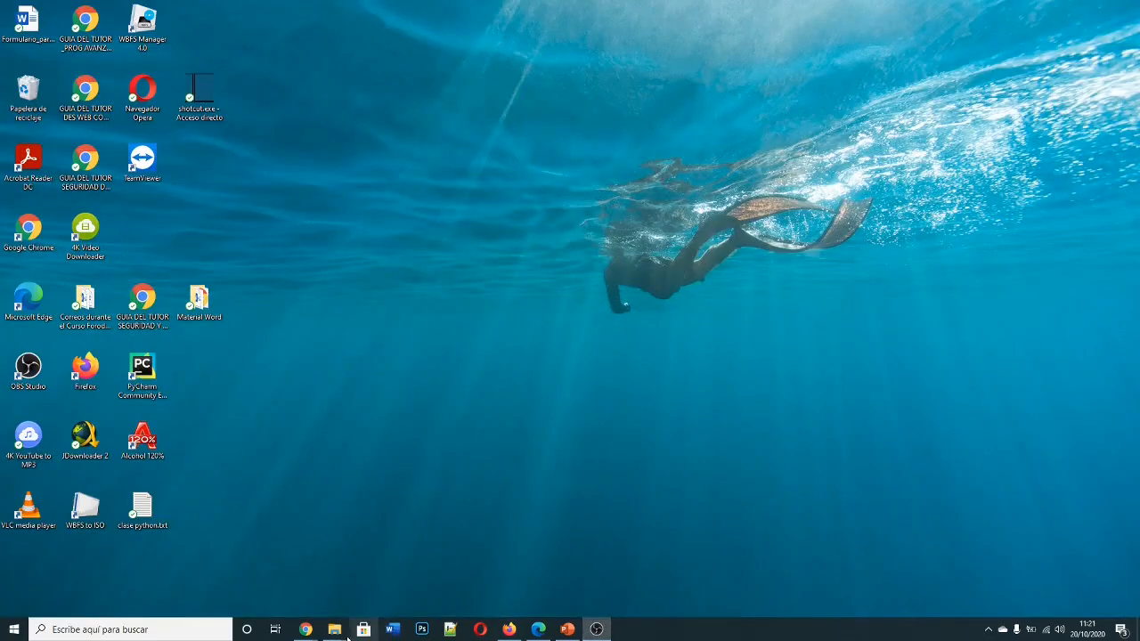
mouse_move(336, 631)
left_click(426, 584)
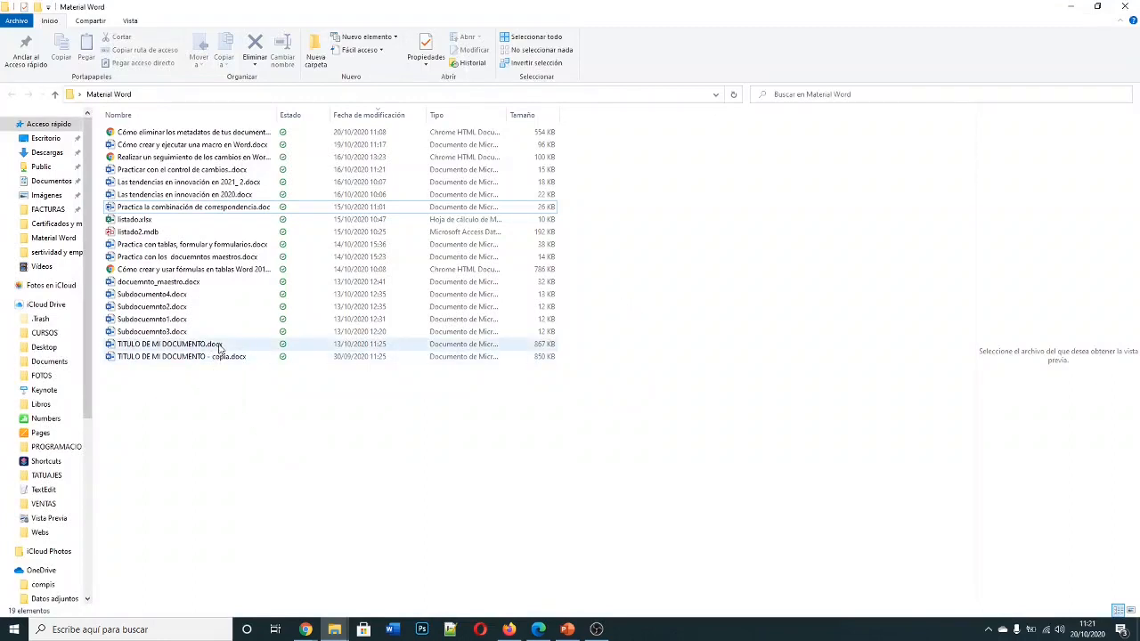
Step: Open TITULO DE MI DOCUMENTO.docx in Word and display its document information page
mouse_move(220, 348)
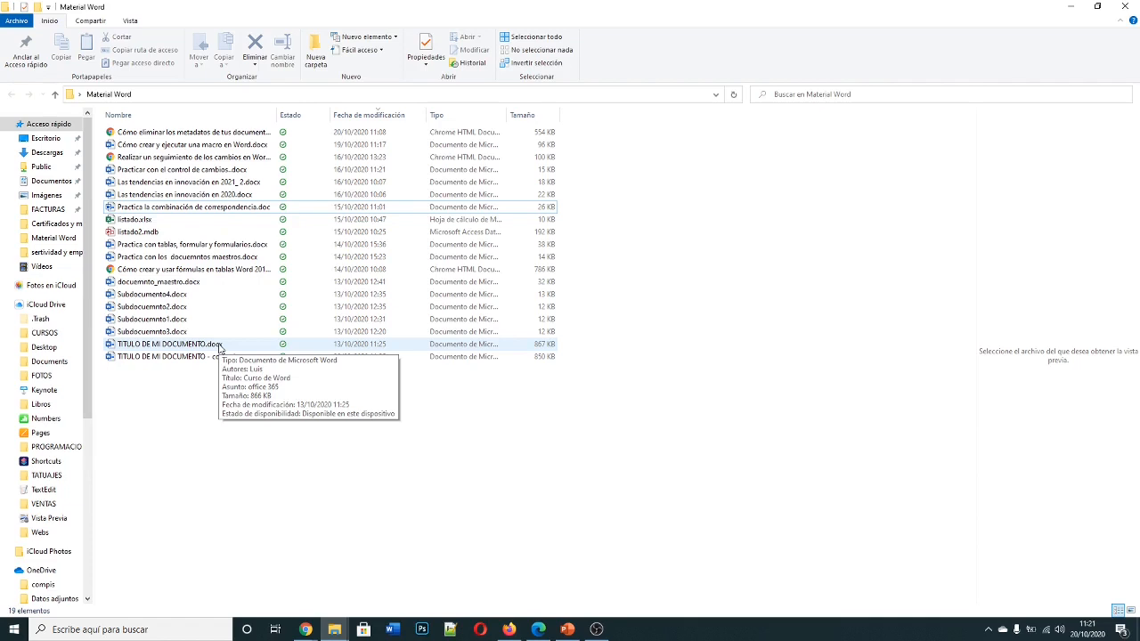
left_click(220, 347)
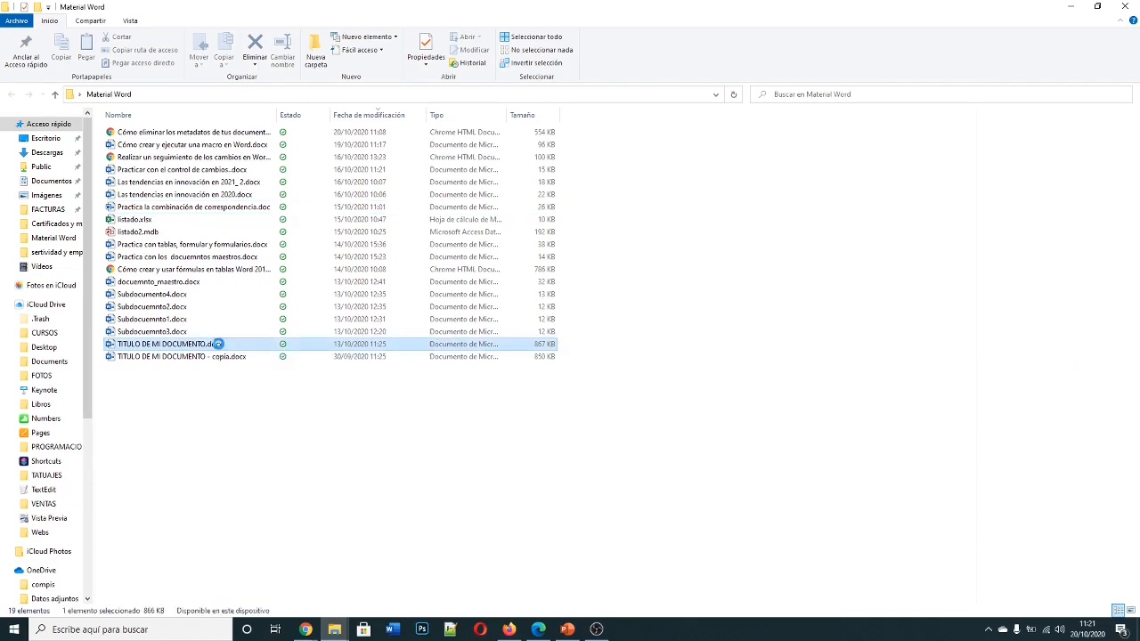
double_click(192, 348)
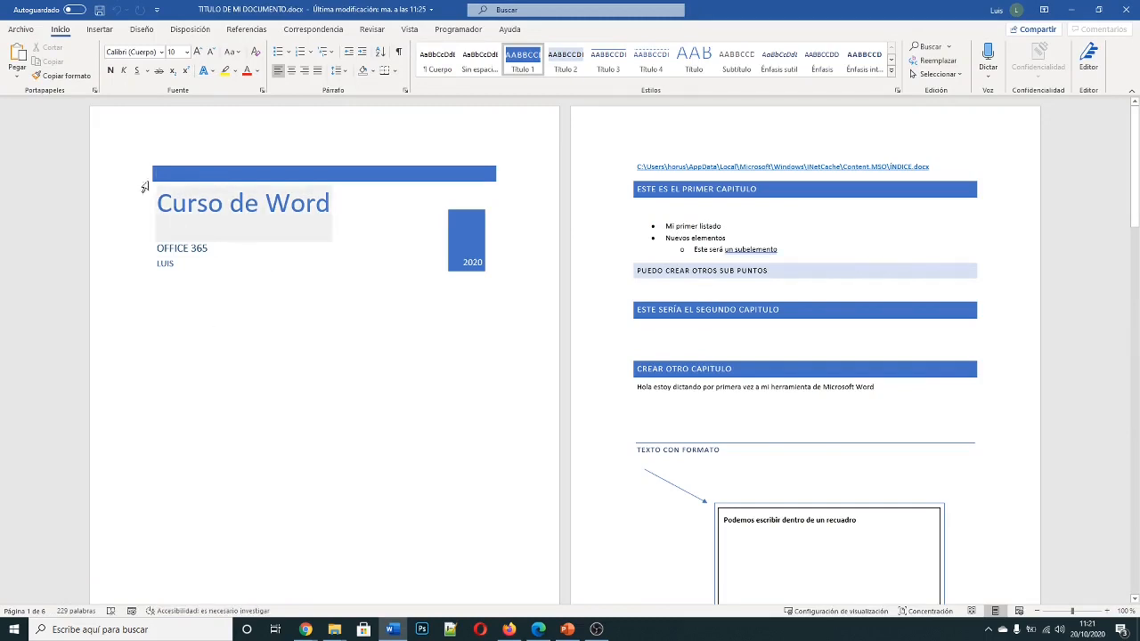
left_click(22, 31)
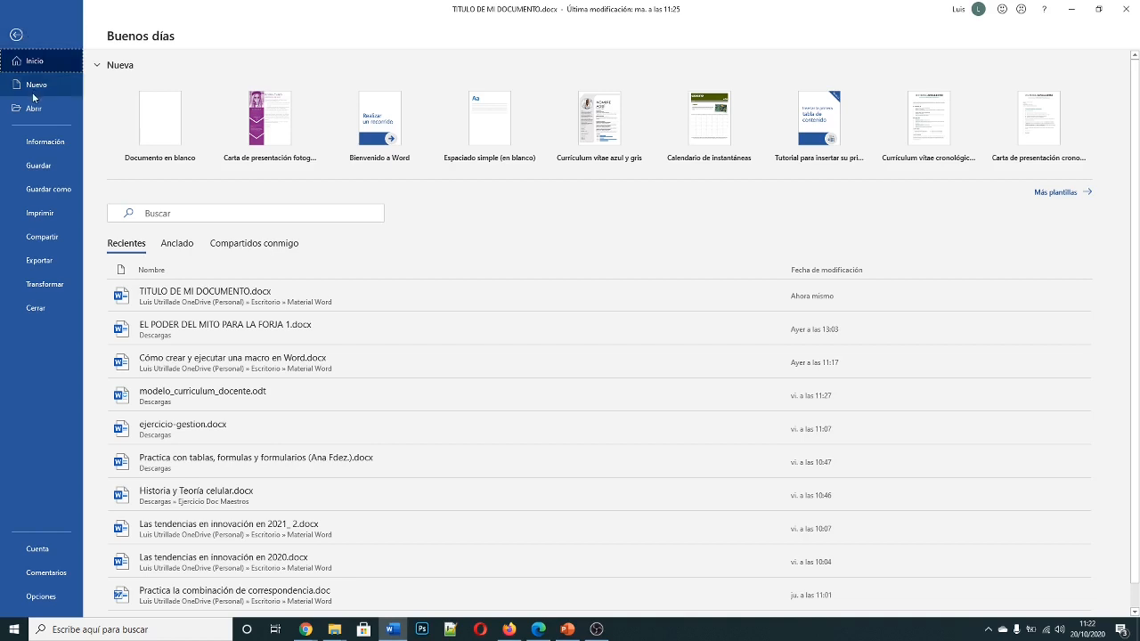
left_click(51, 142)
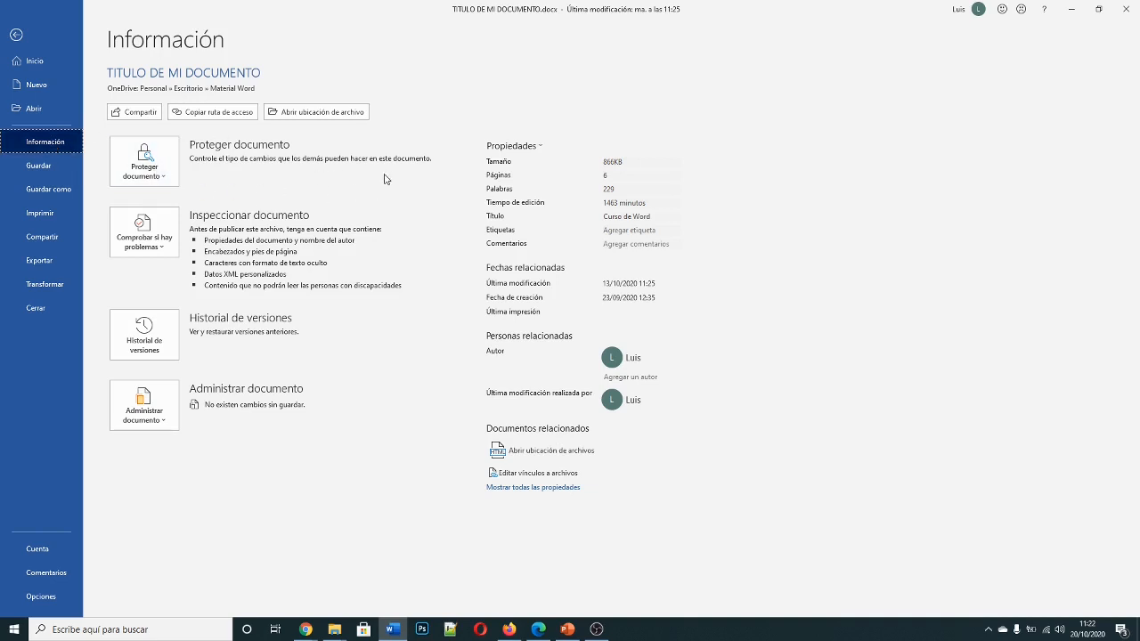
Step: Review the options for protecting the document and return to its pages without applying any
left_click(164, 181)
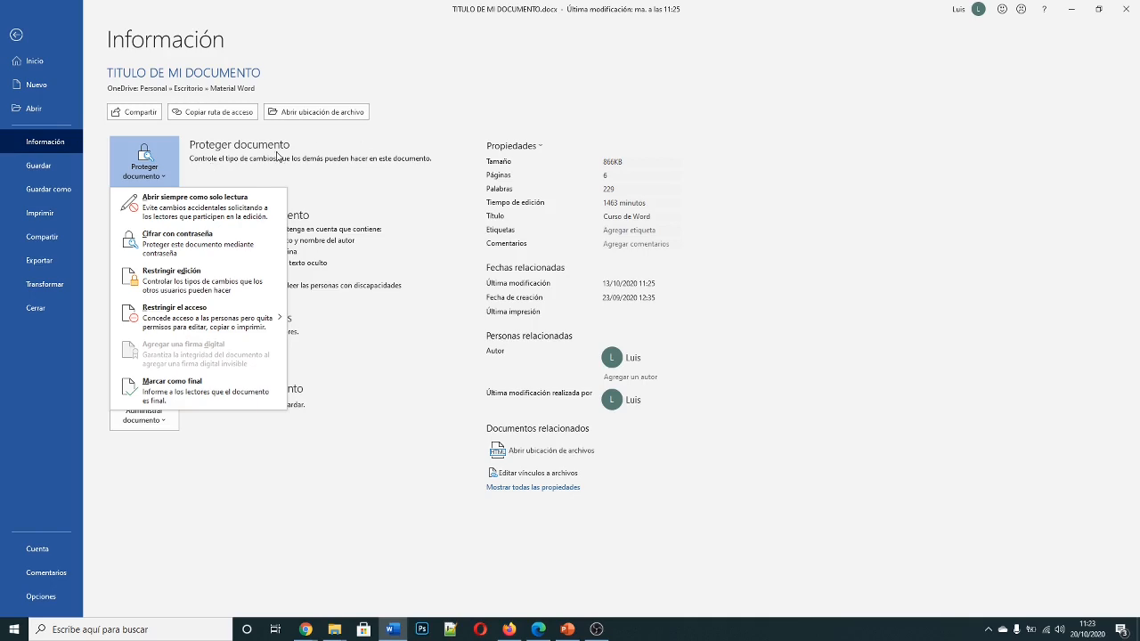
left_click(395, 196)
left_click(16, 36)
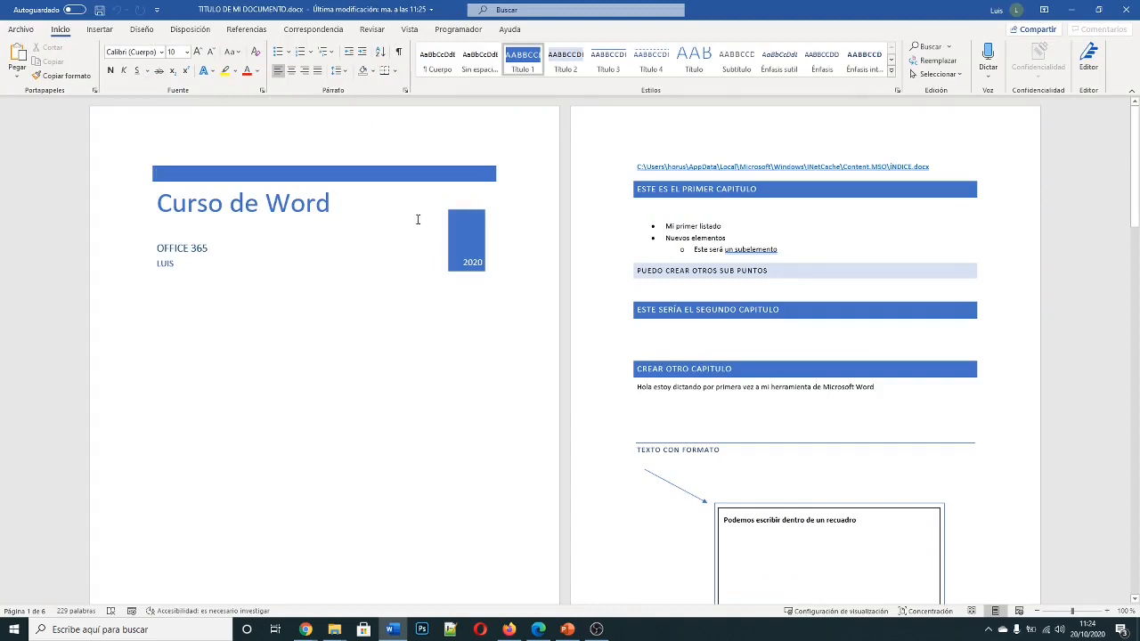
Step: Locate the Restrict Editing command among the document's review and developer commands
left_click(373, 30)
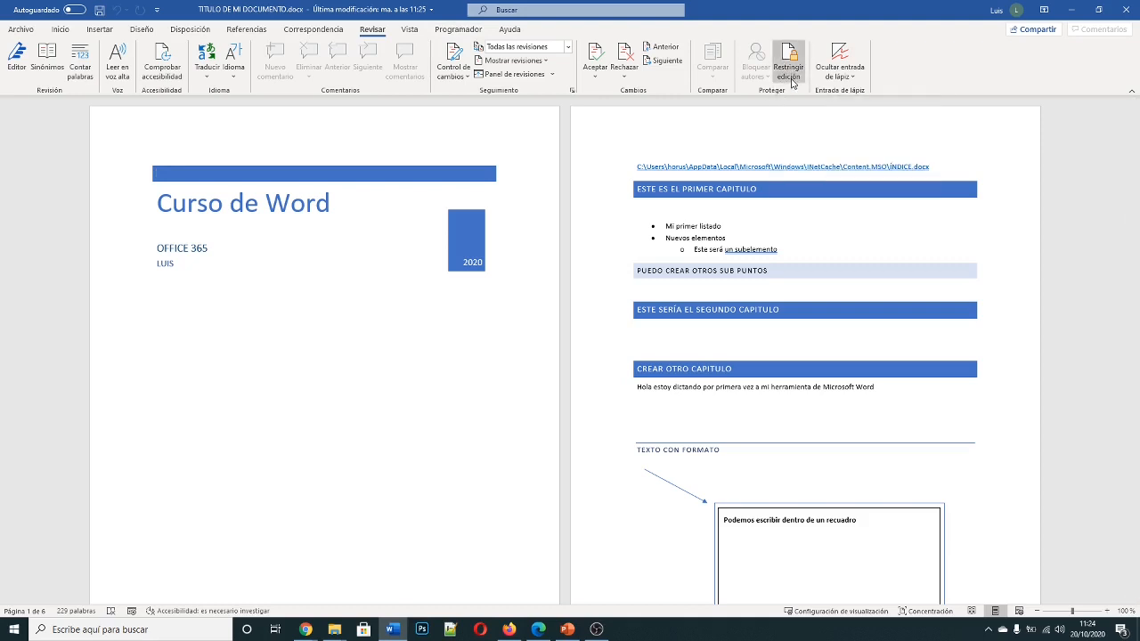
left_click(457, 32)
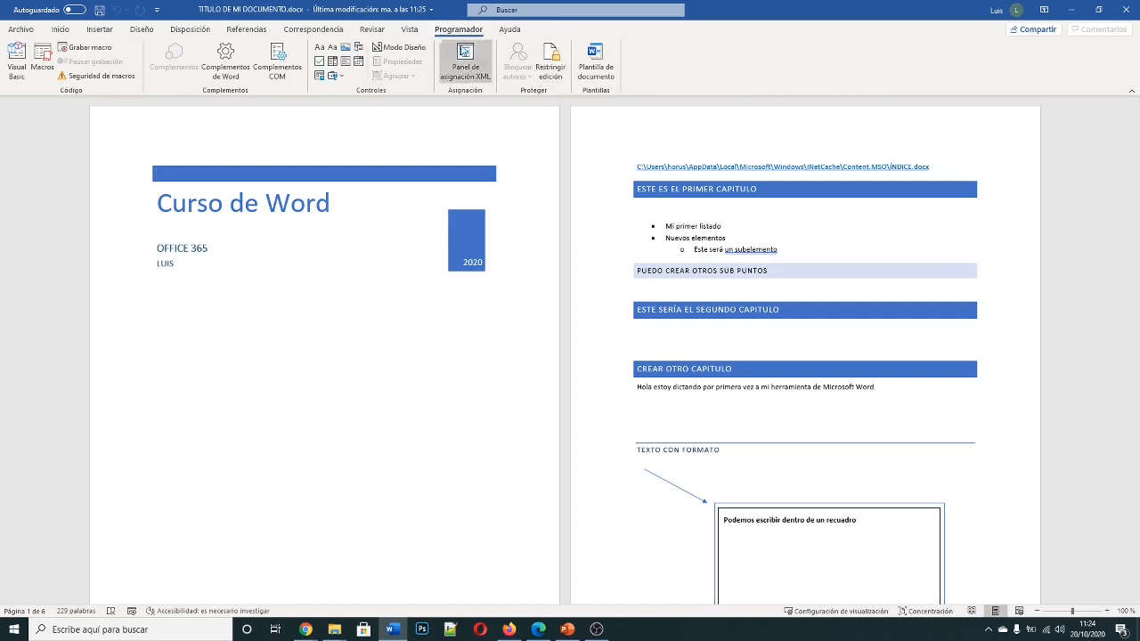
left_click(372, 30)
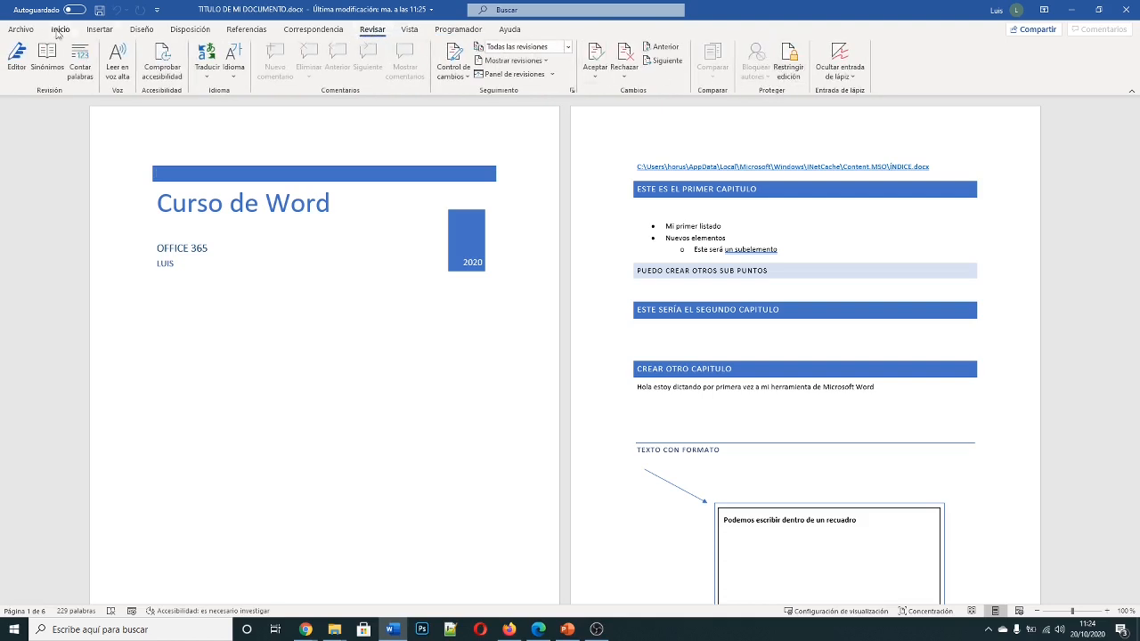
Step: Return to the document information page and open the Document Inspector
left_click(21, 30)
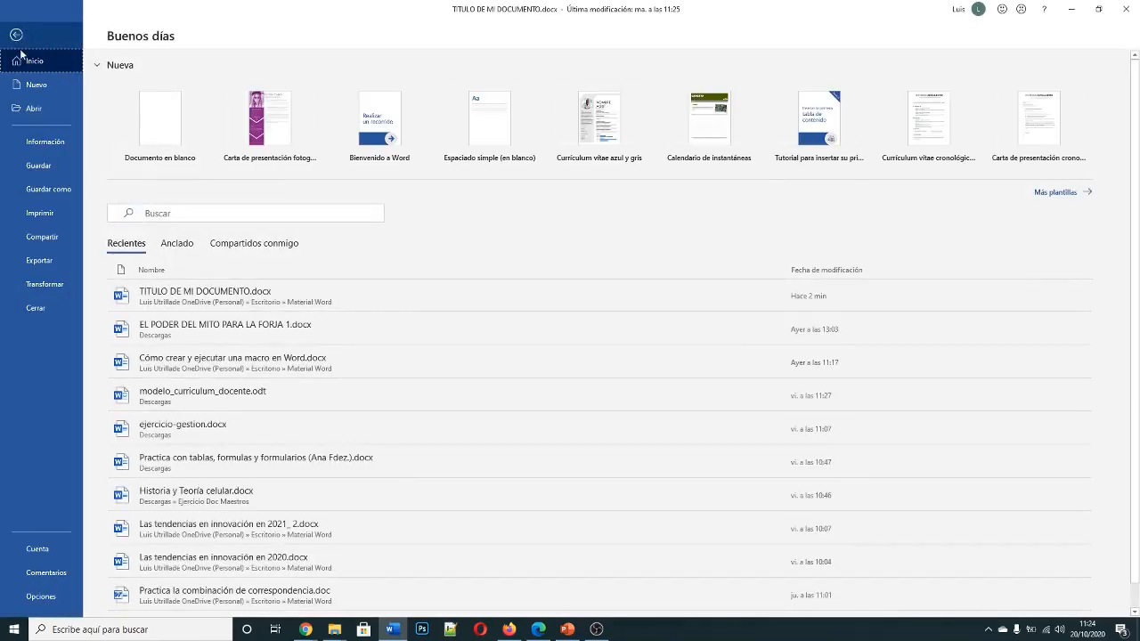
left_click(45, 142)
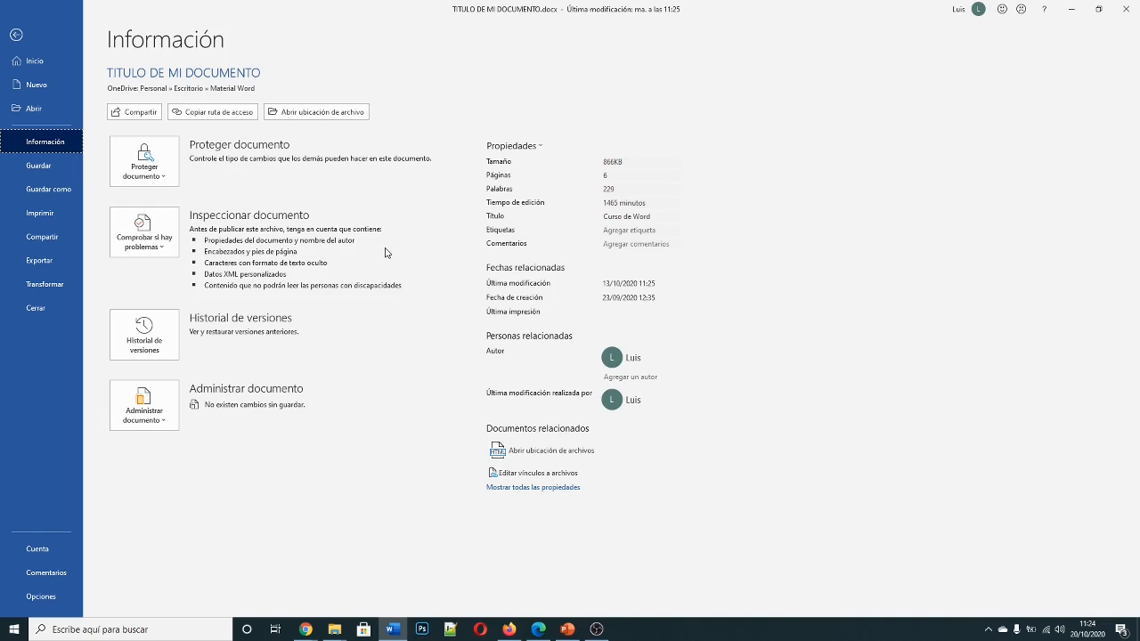
mouse_move(386, 253)
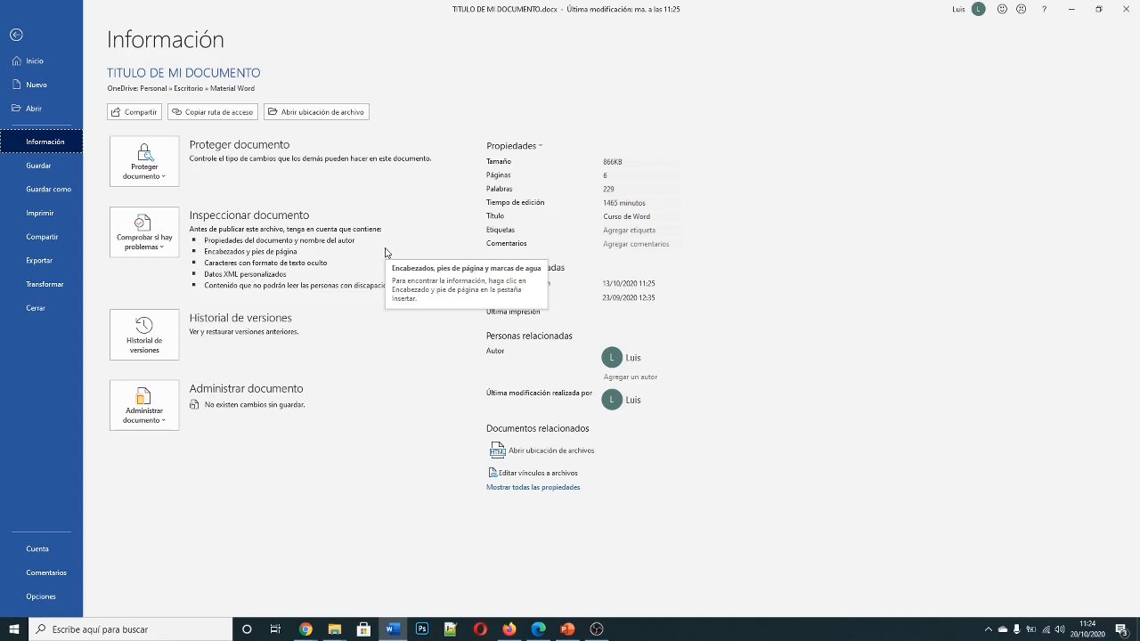
left_click(161, 250)
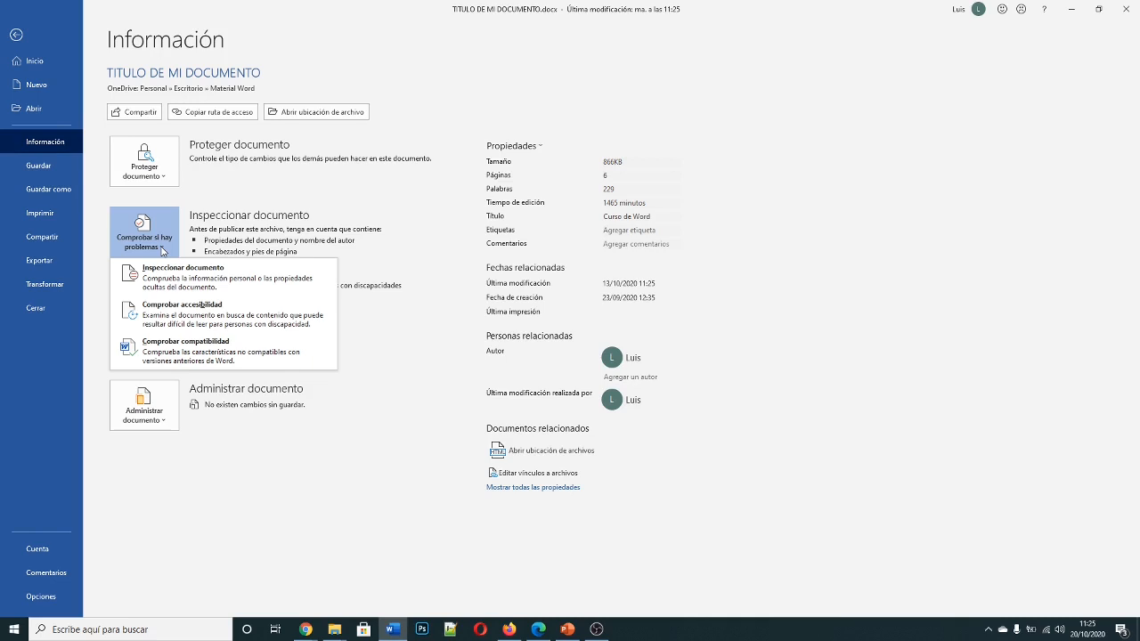
left_click(195, 286)
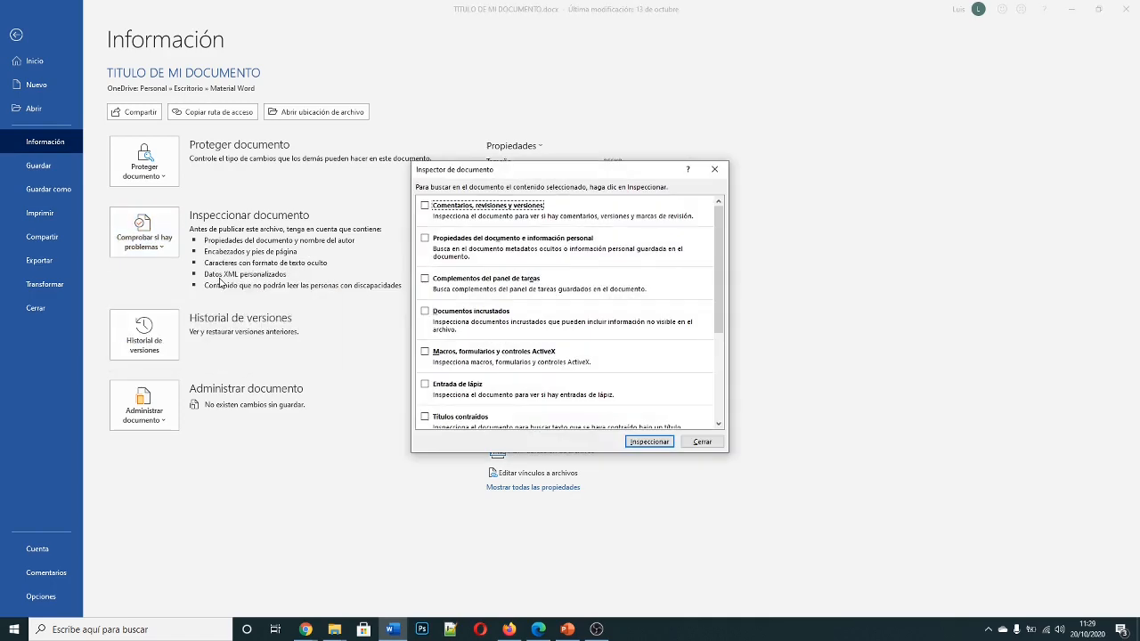
Step: Include every content type in the Document Inspector, from comments and revisions to hidden text, and inspect the document
left_click(424, 206)
left_click(426, 238)
left_click(425, 279)
left_click(425, 312)
left_click(425, 352)
left_click(425, 384)
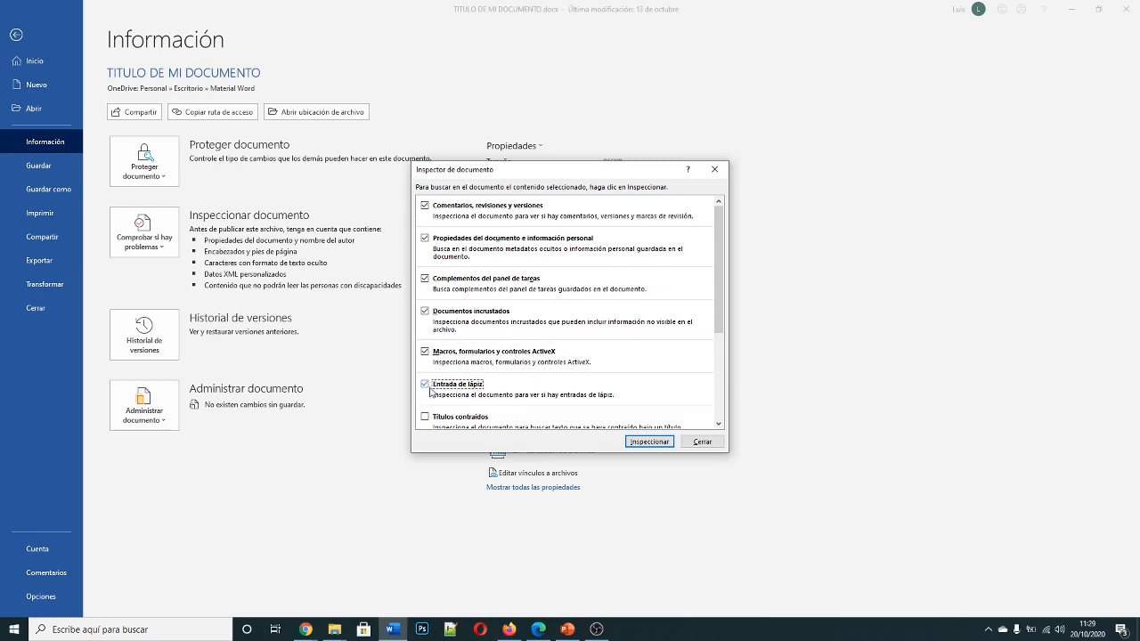
scroll(463, 357, "down", 1)
left_click(455, 361)
left_click(425, 392)
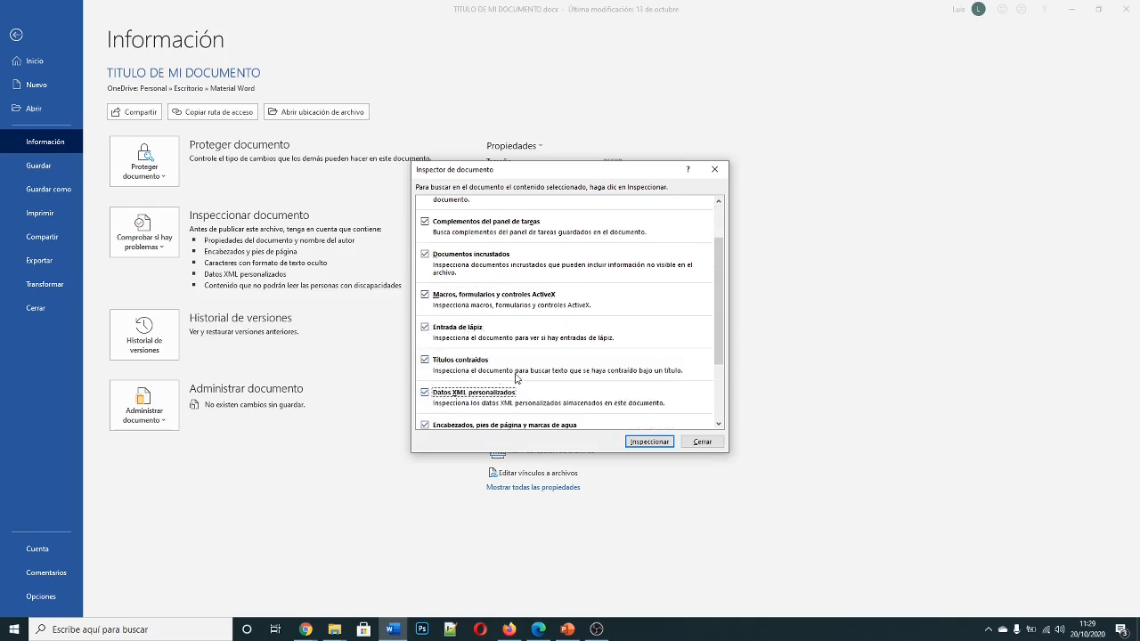
scroll(516, 378, "down", 2)
left_click(451, 372)
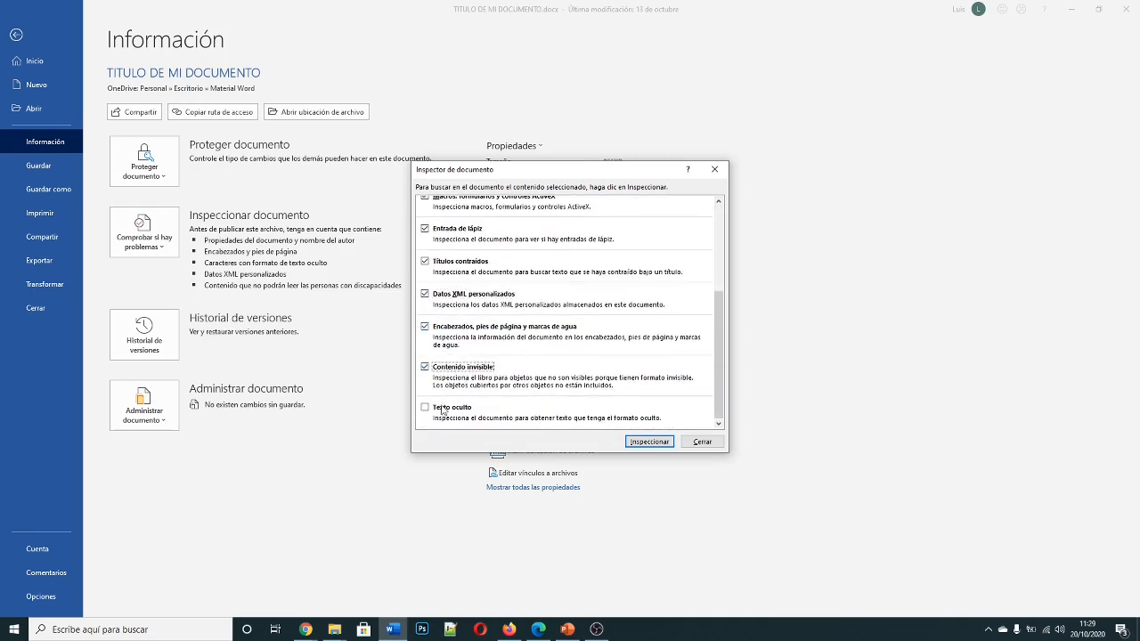
left_click(442, 409)
scroll(539, 305, "up", 3)
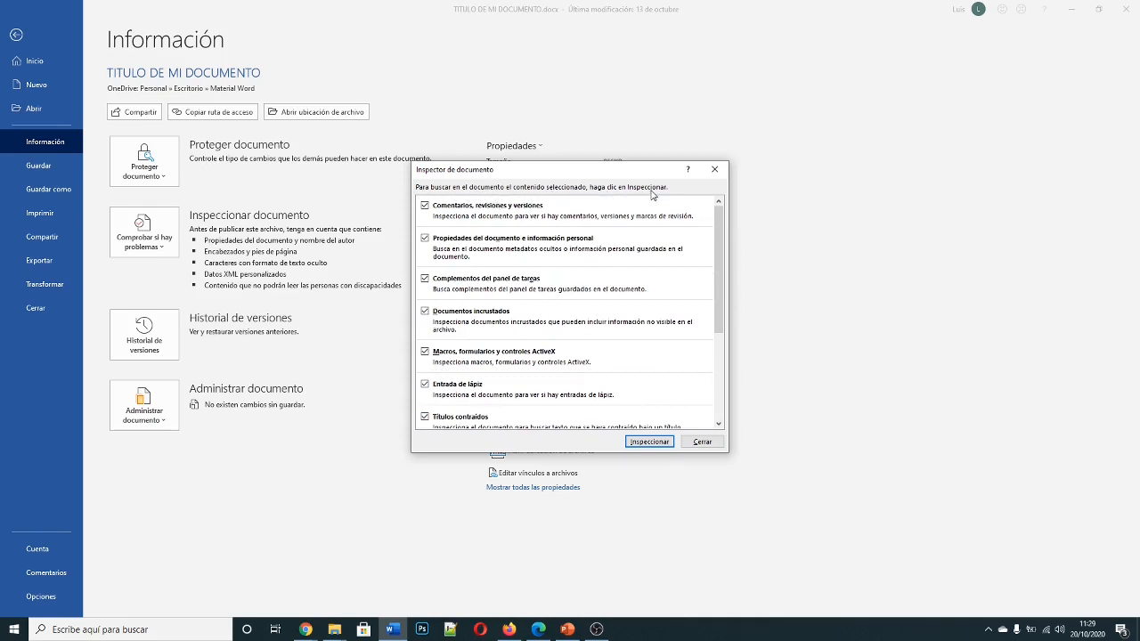
left_click(654, 443)
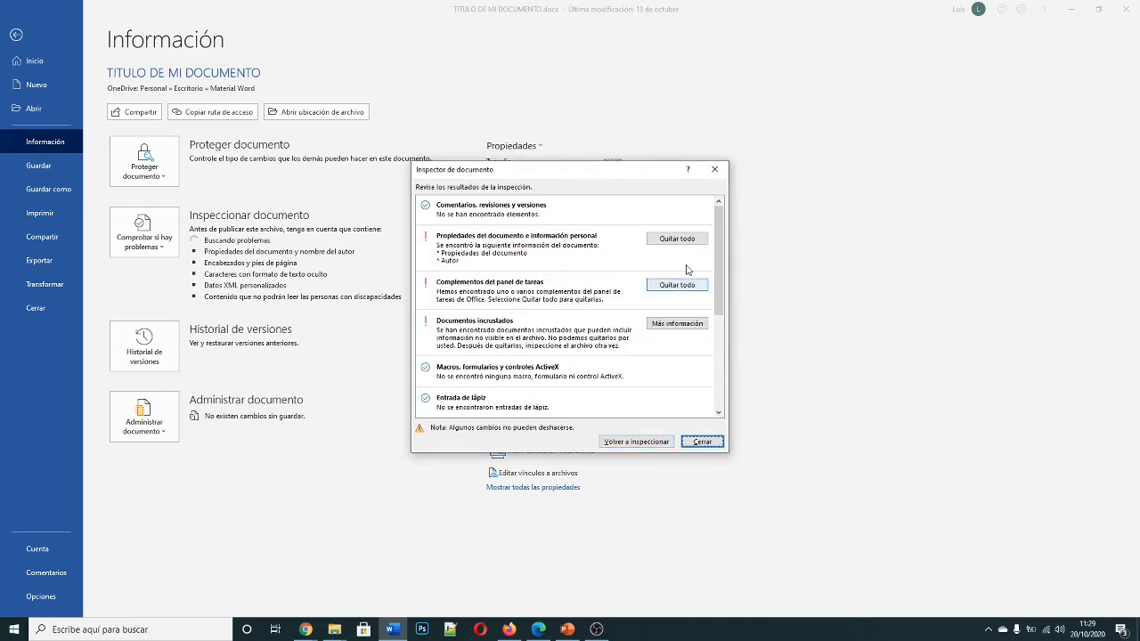
Step: Remove all document properties, personal information and task pane add-ins listed in the inspection results
left_click_drag(654, 174, 568, 108)
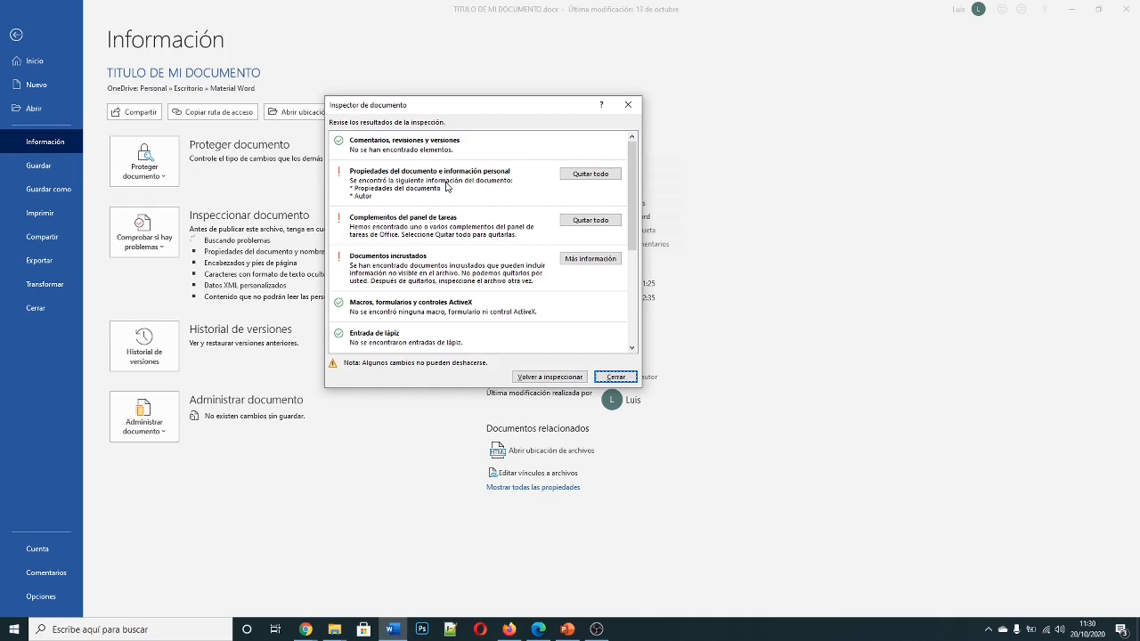
left_click(587, 176)
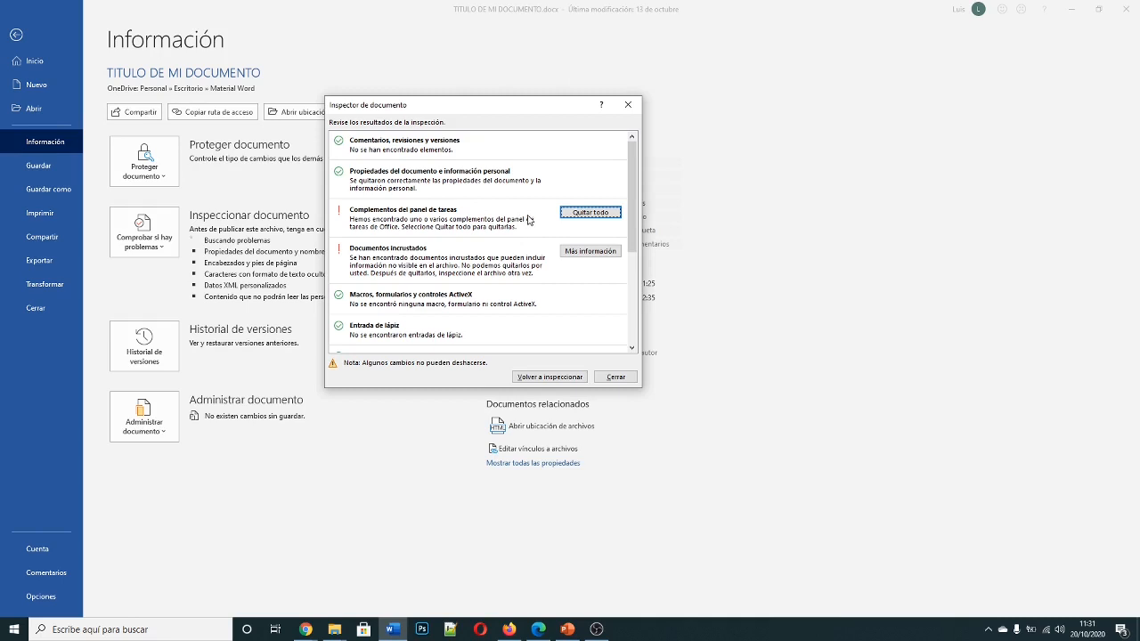
left_click(575, 212)
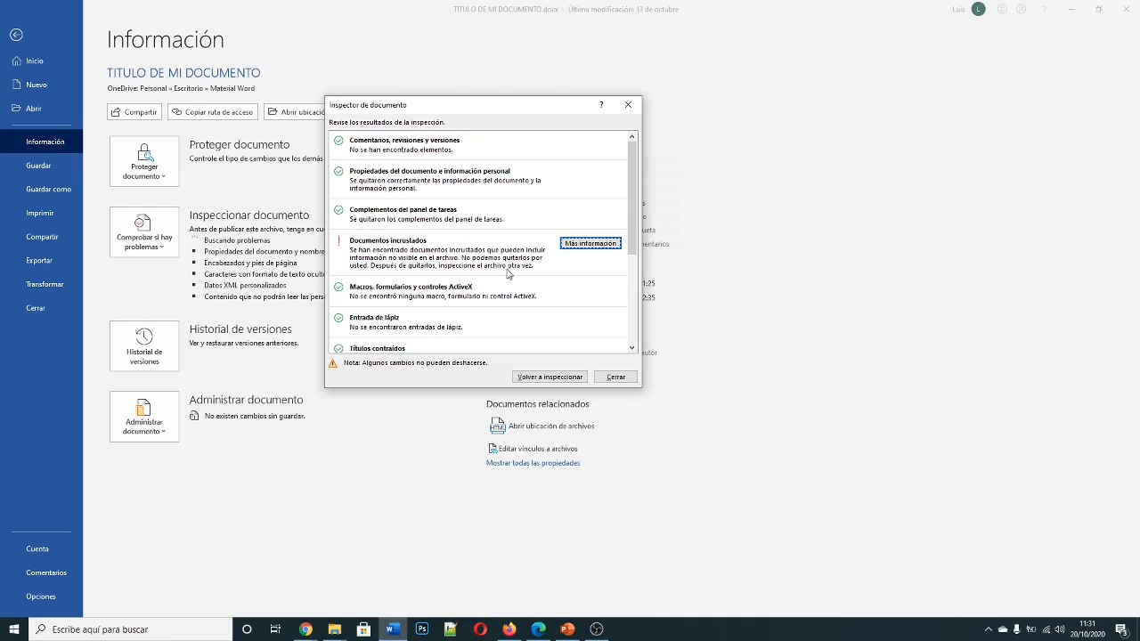
Step: Consult the online help about embedded documents and close all of its browser tabs
left_click(580, 251)
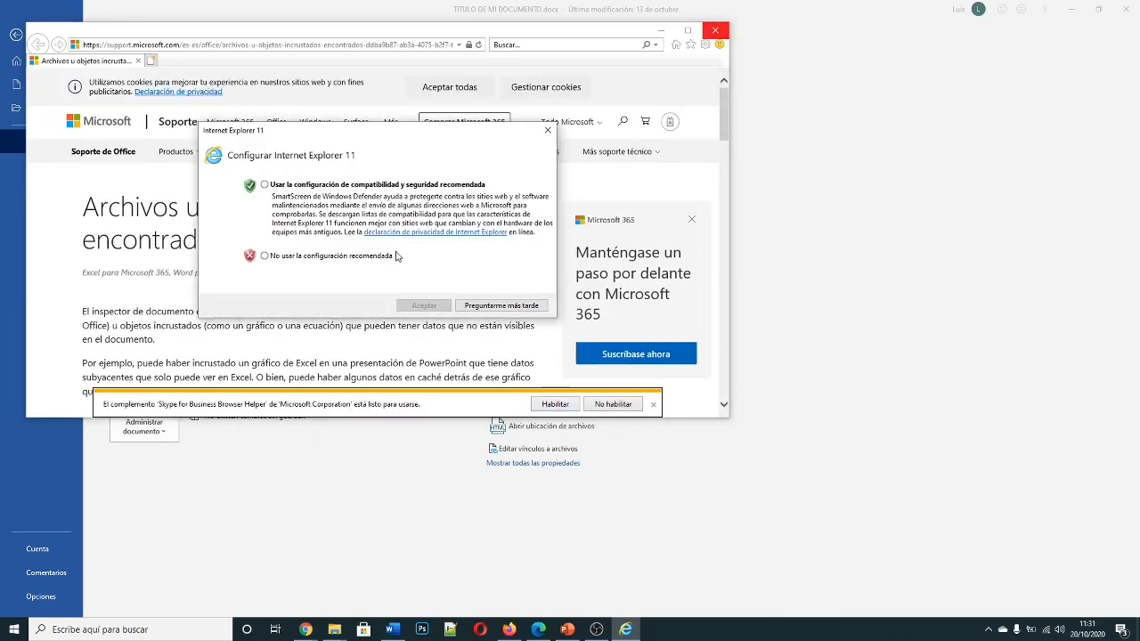
left_click(538, 132)
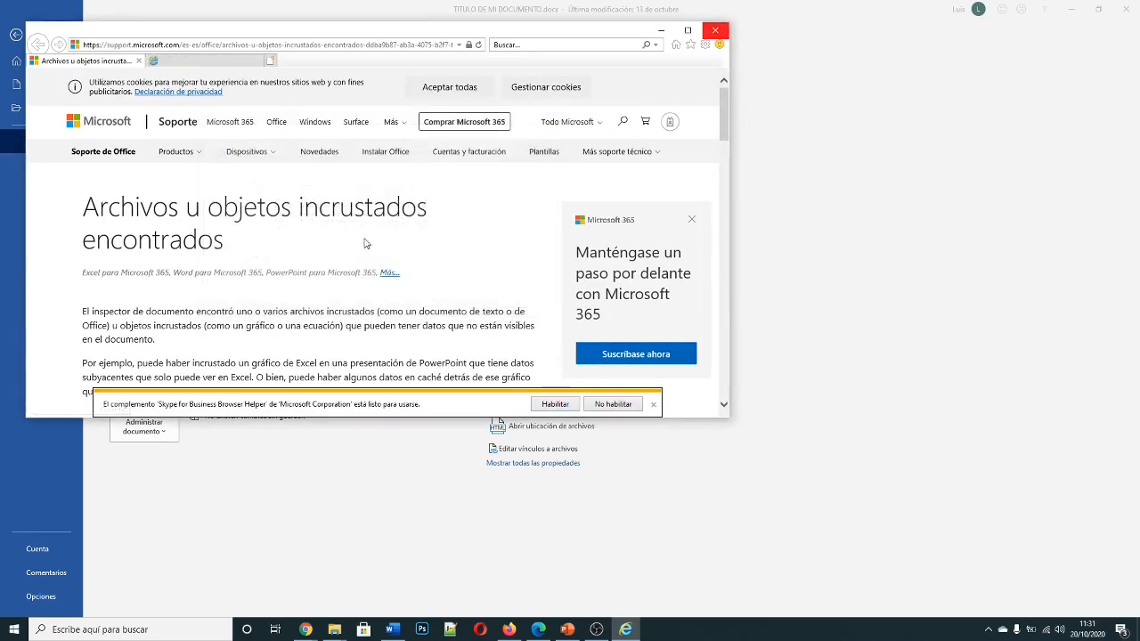
left_click(713, 32)
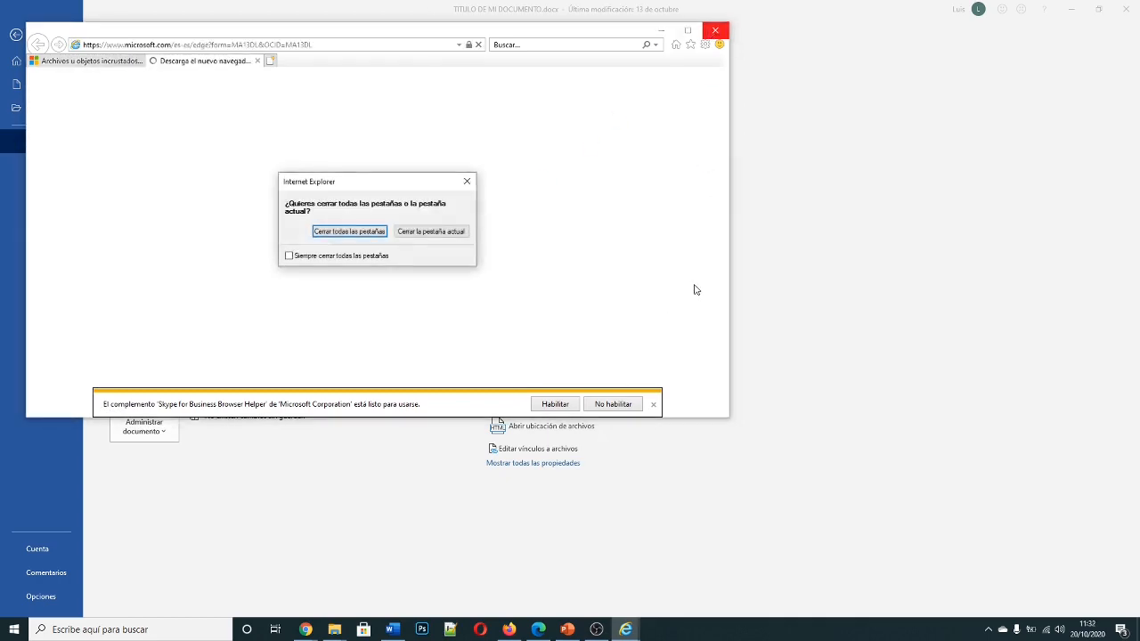
left_click(362, 235)
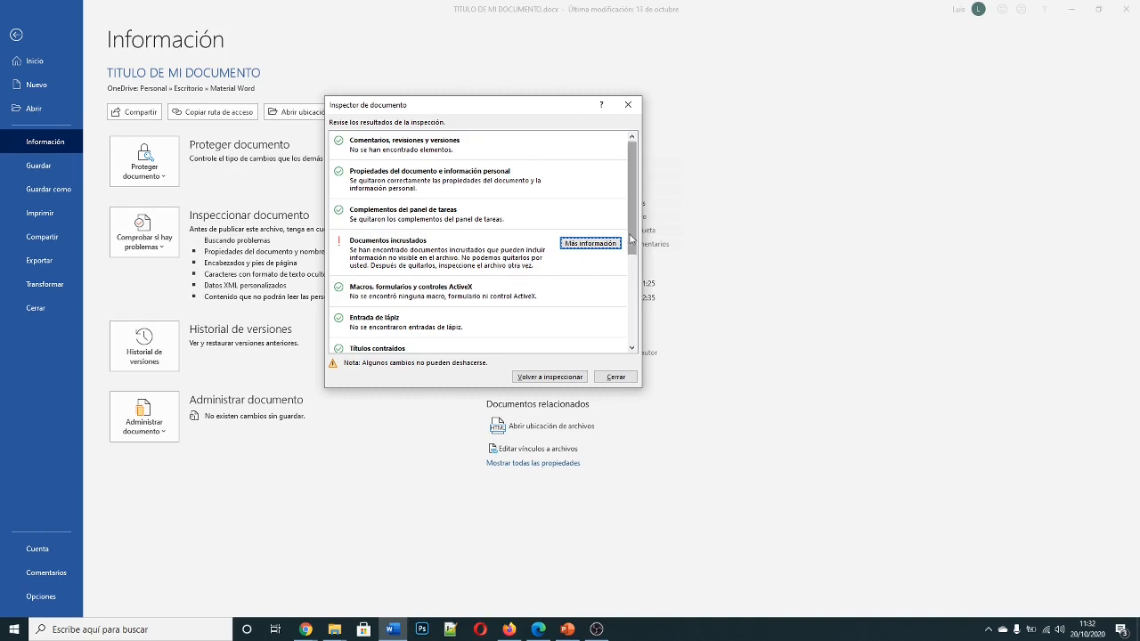
Step: Remove all custom XML data from the document and review the remaining inspection results
left_click_drag(629, 234, 631, 265)
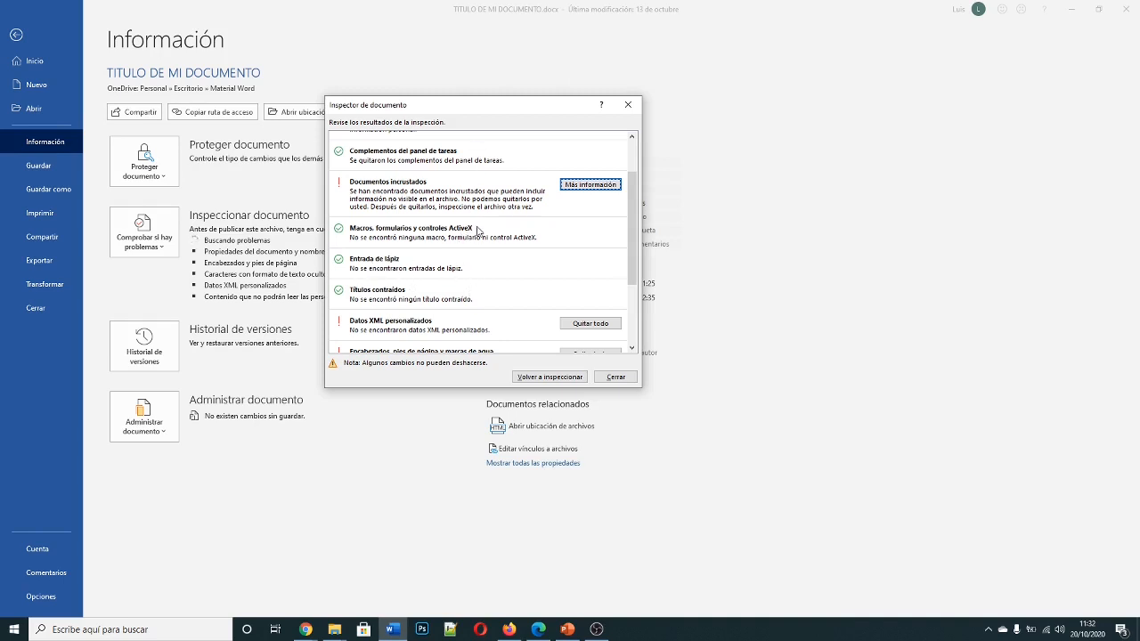
scroll(477, 238, "down", 1)
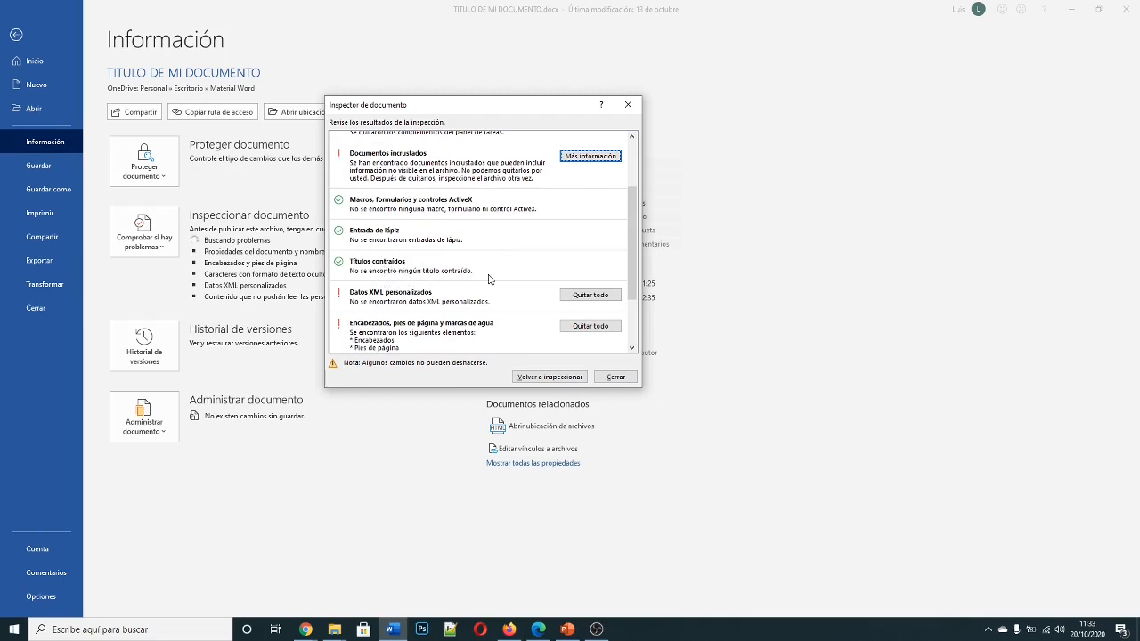
scroll(531, 254, "down", 1)
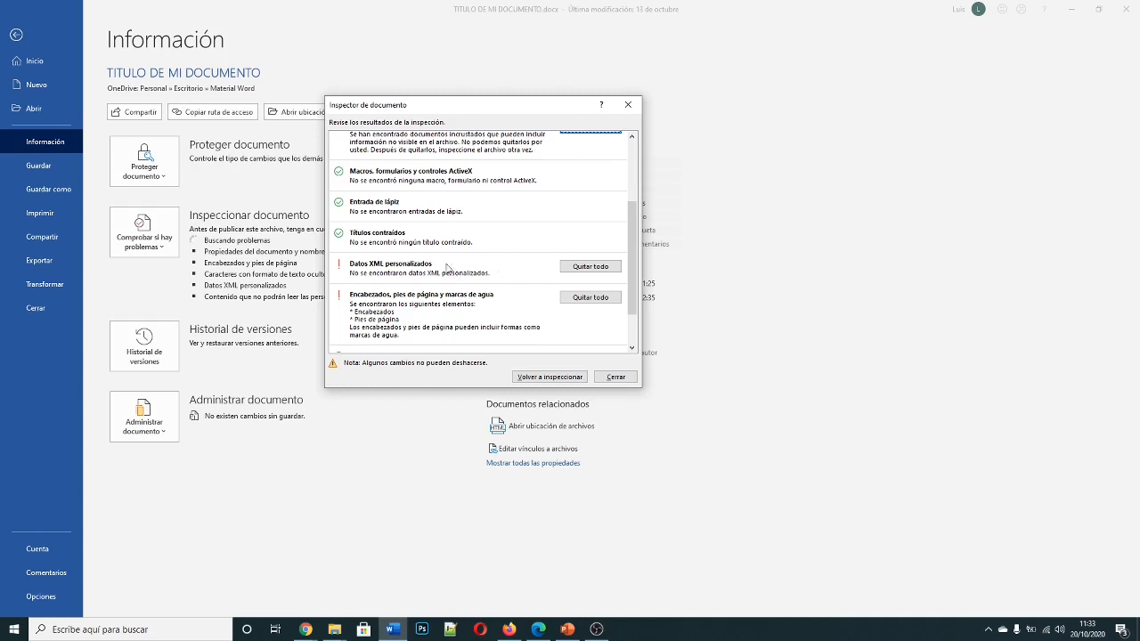
left_click(588, 271)
scroll(430, 255, "down", 1)
scroll(430, 256, "down", 1)
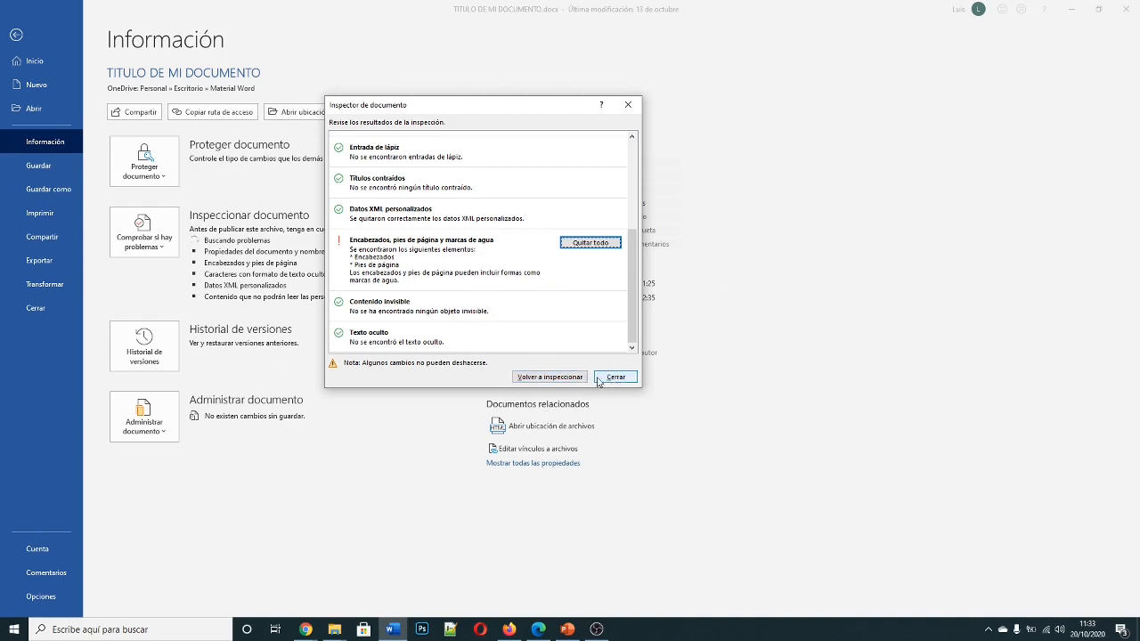
Step: Inspect the document again with all content types included, review the results and close the Document Inspector
left_click(535, 381)
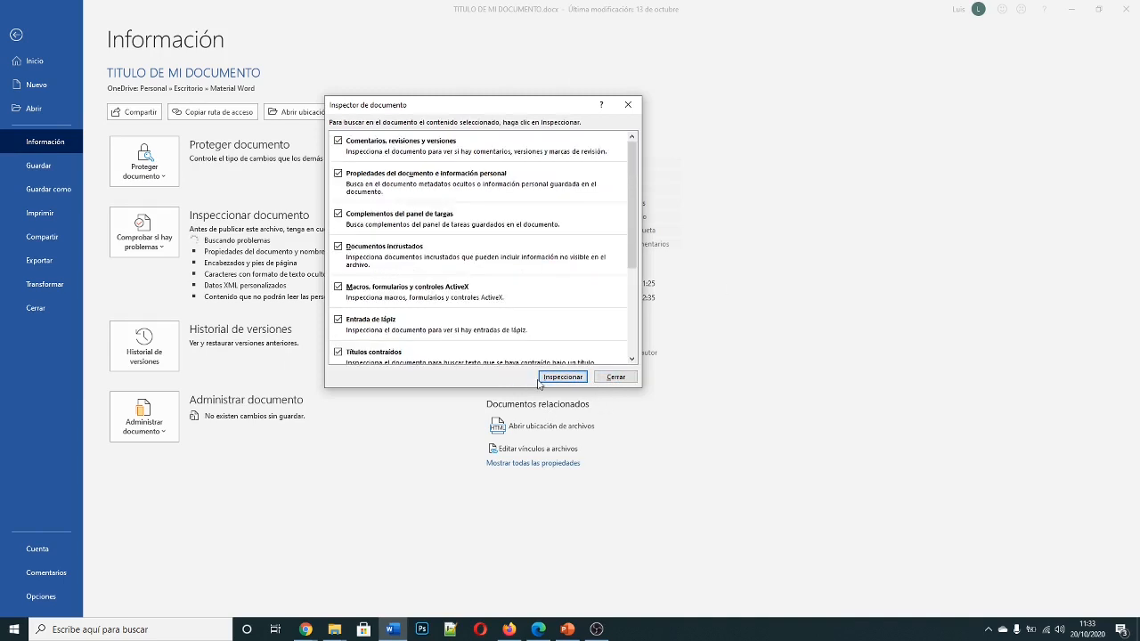
left_click(562, 375)
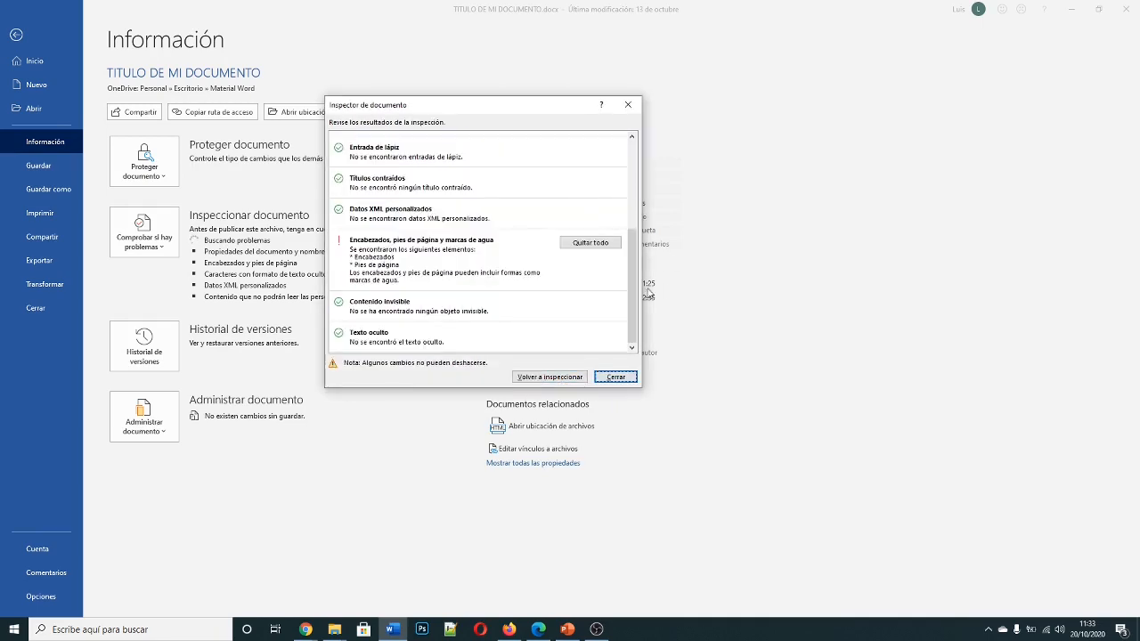
left_click_drag(633, 293, 638, 340)
scroll(637, 340, "up", 3)
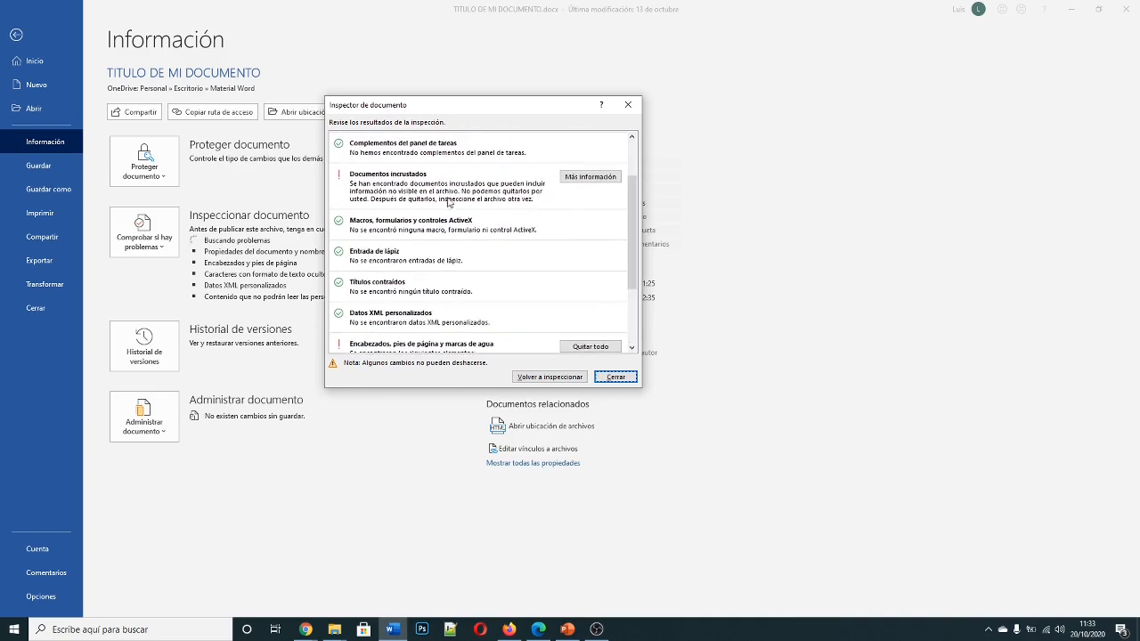
left_click_drag(633, 242, 640, 313)
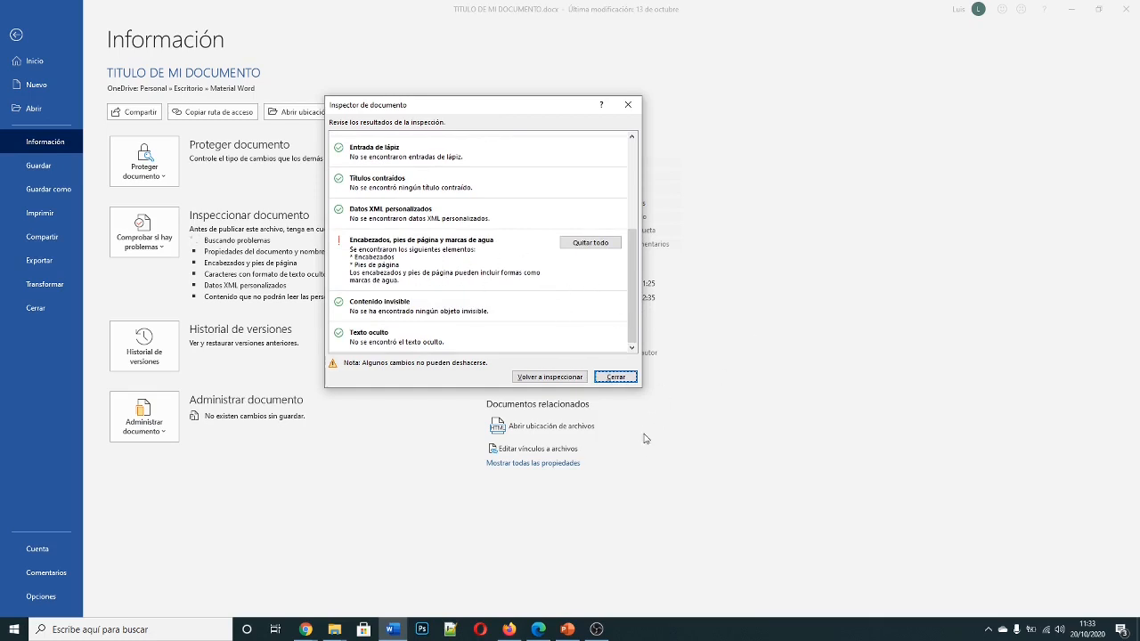
left_click(623, 381)
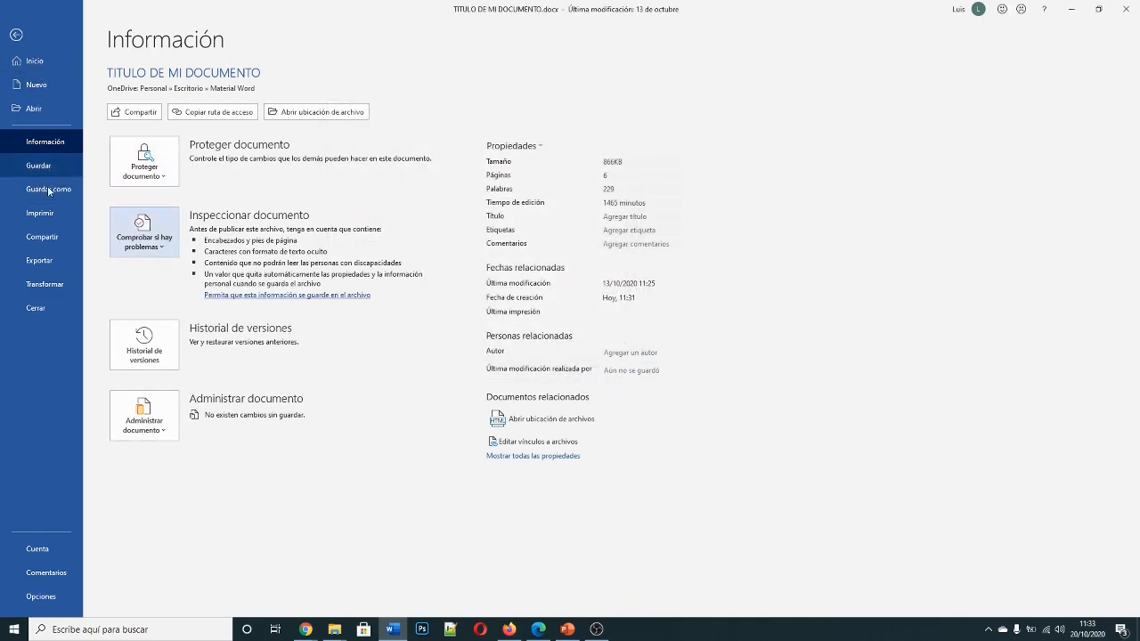
Step: Save the document and display its information page to check the properties
left_click(47, 167)
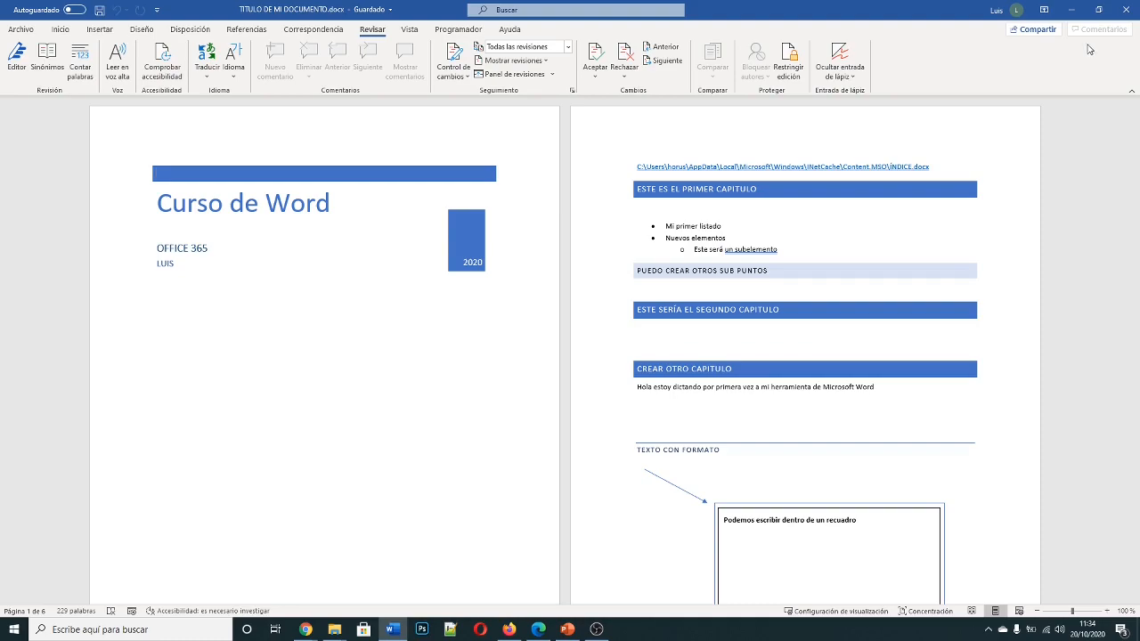
left_click(20, 32)
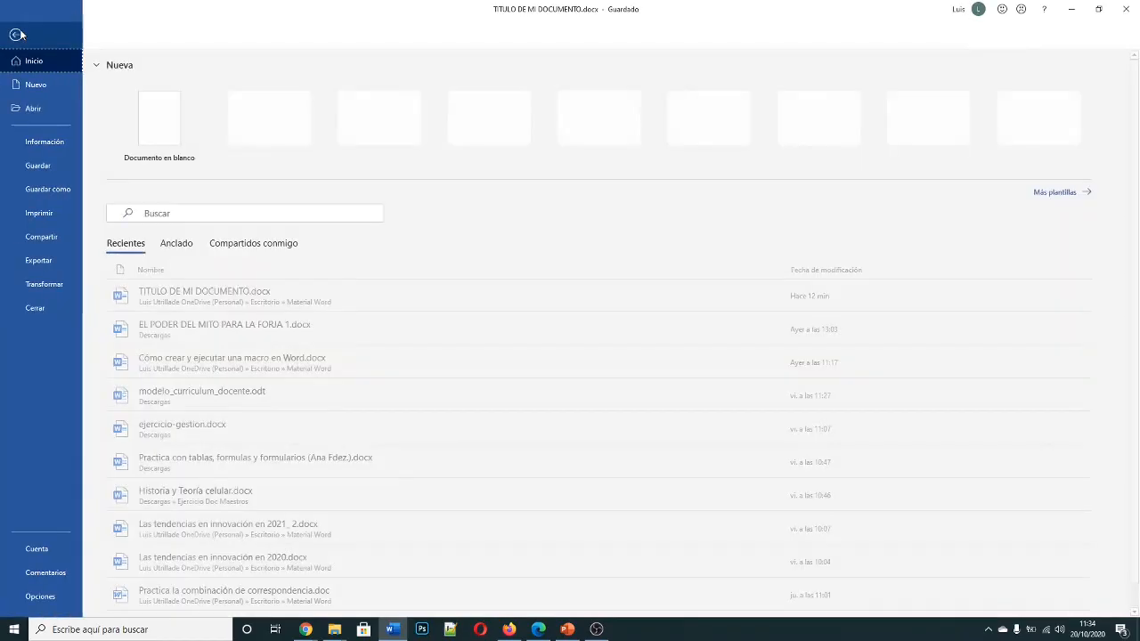
left_click(44, 144)
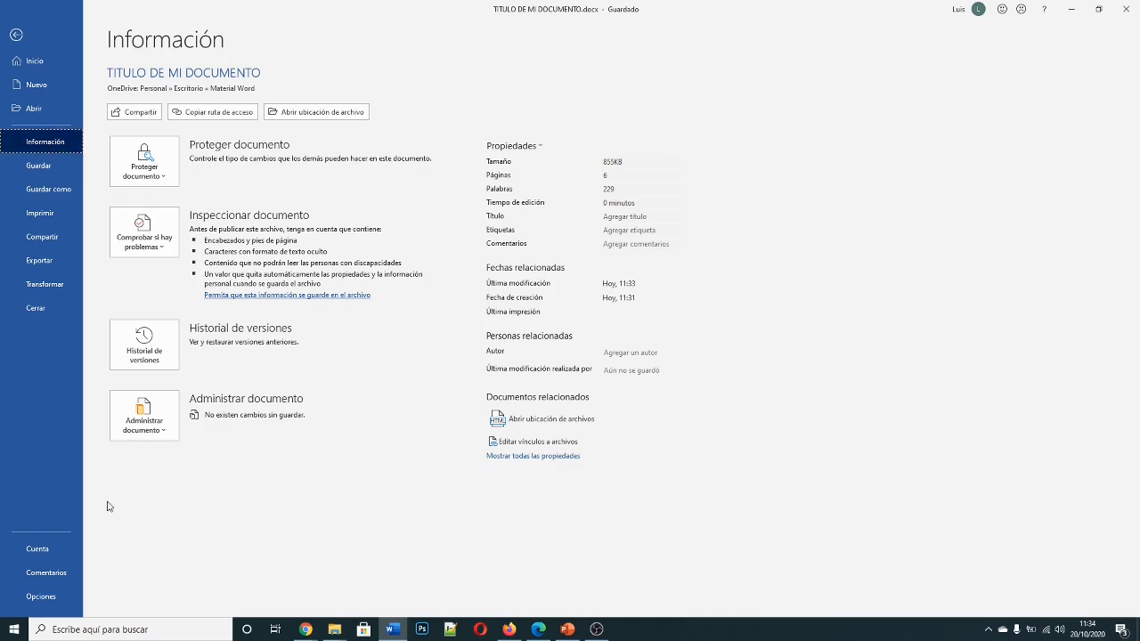
Step: Open the document's version history
left_click(134, 367)
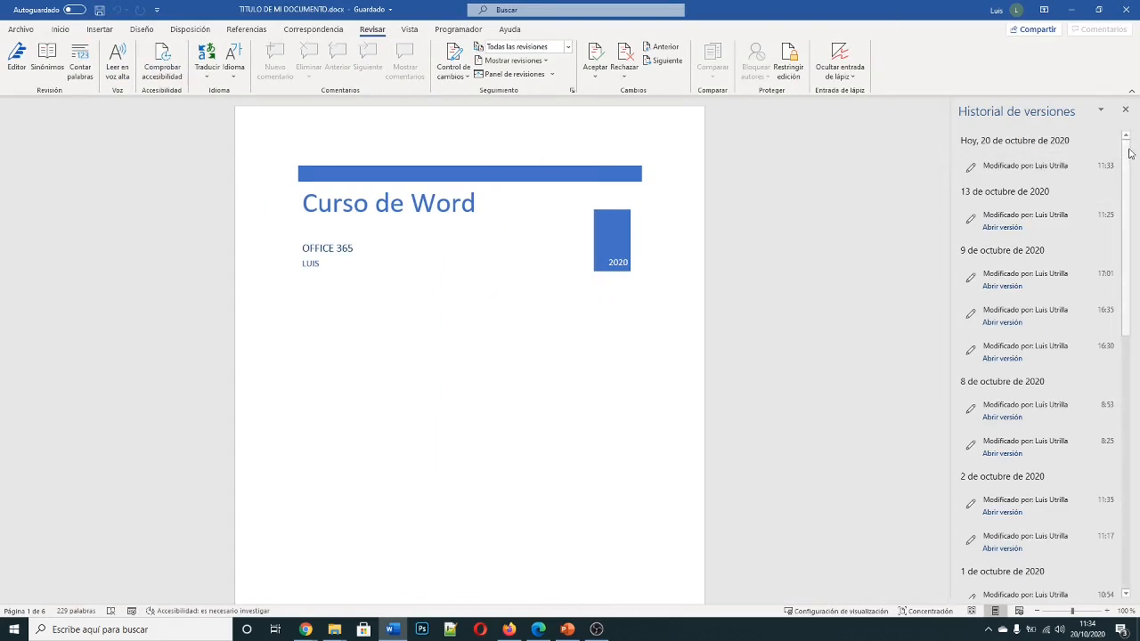
Step: Review the document's version history from the most recent entry down to the oldest one
left_click_drag(1129, 153, 1129, 407)
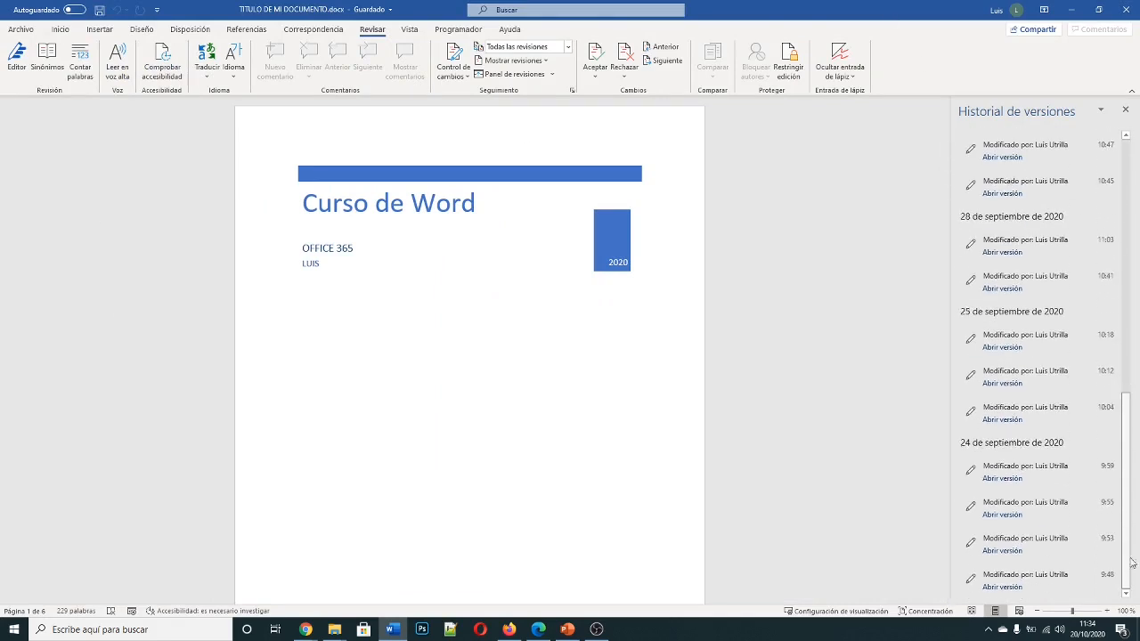
scroll(1082, 409, "up", 15)
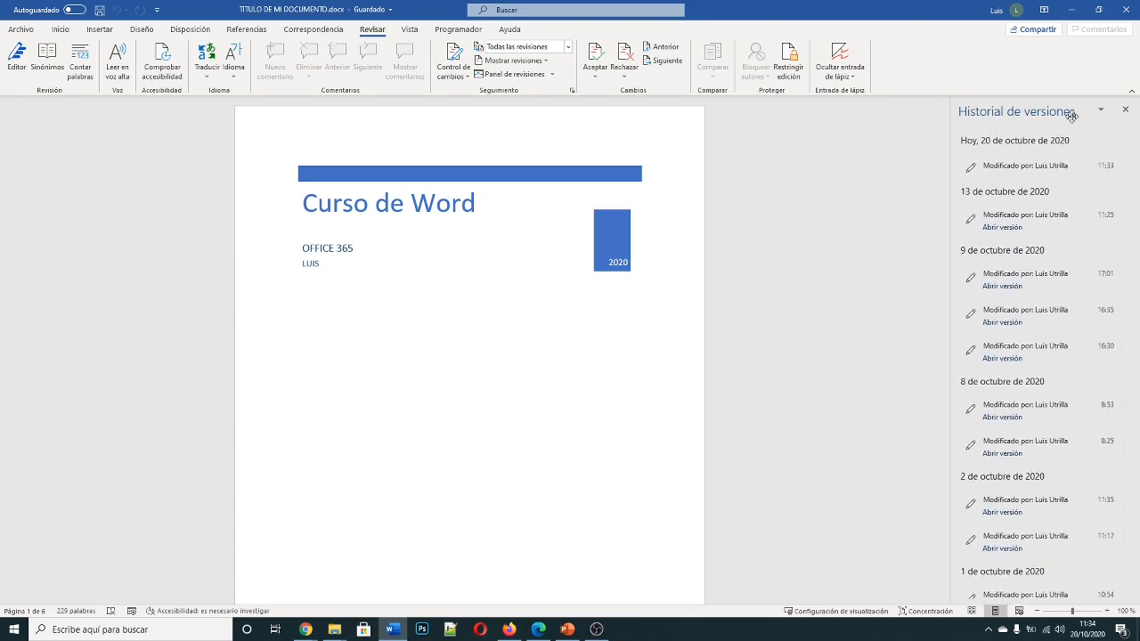
scroll(1013, 201, "down", 8)
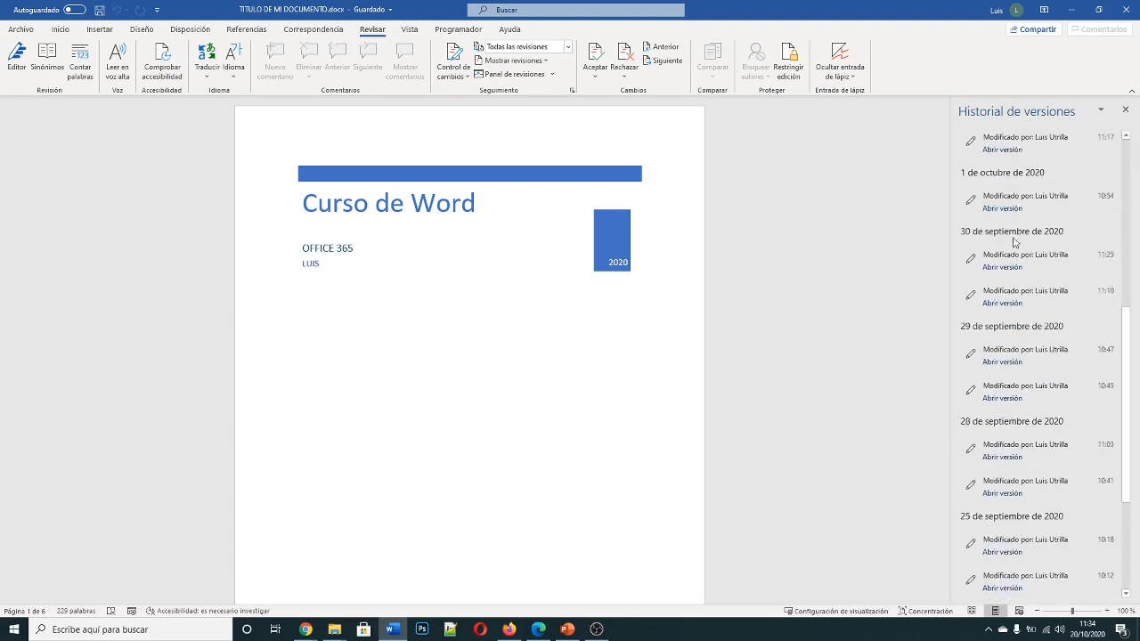
scroll(1014, 259, "down", 3)
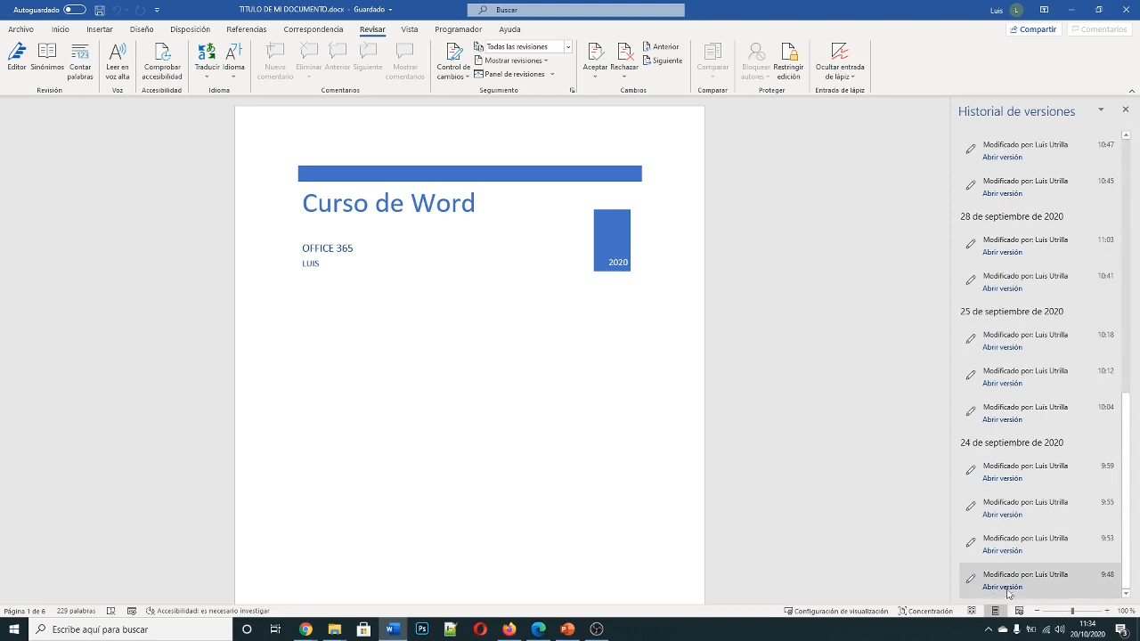
scroll(996, 467, "up", 10)
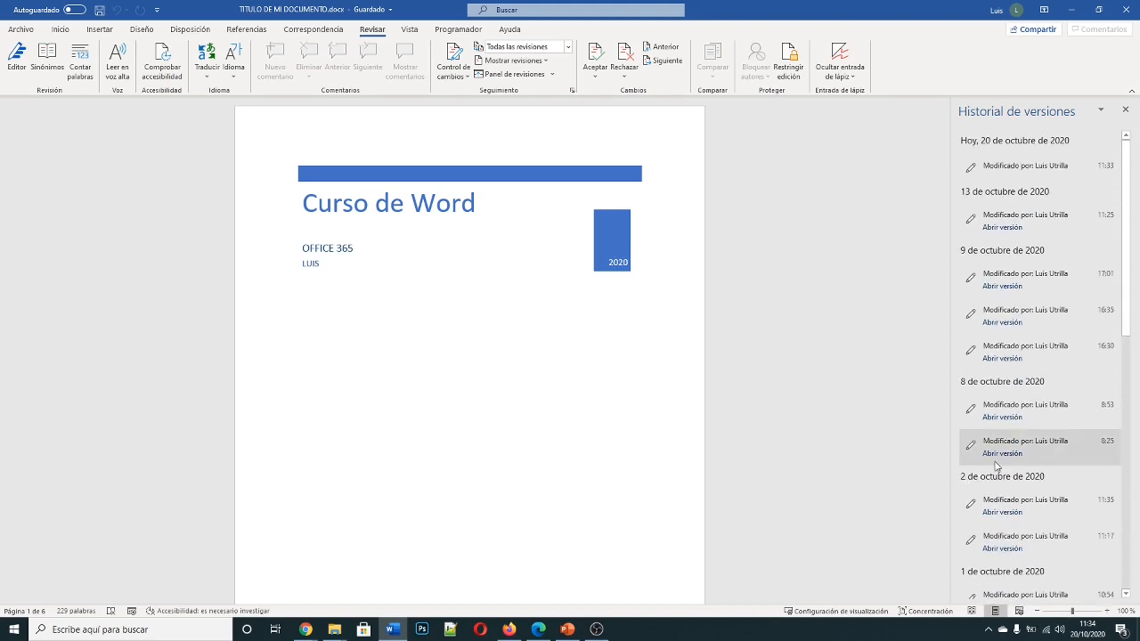
Step: Check the document management options on the document's information page and return to the document
left_click(21, 30)
left_click(57, 145)
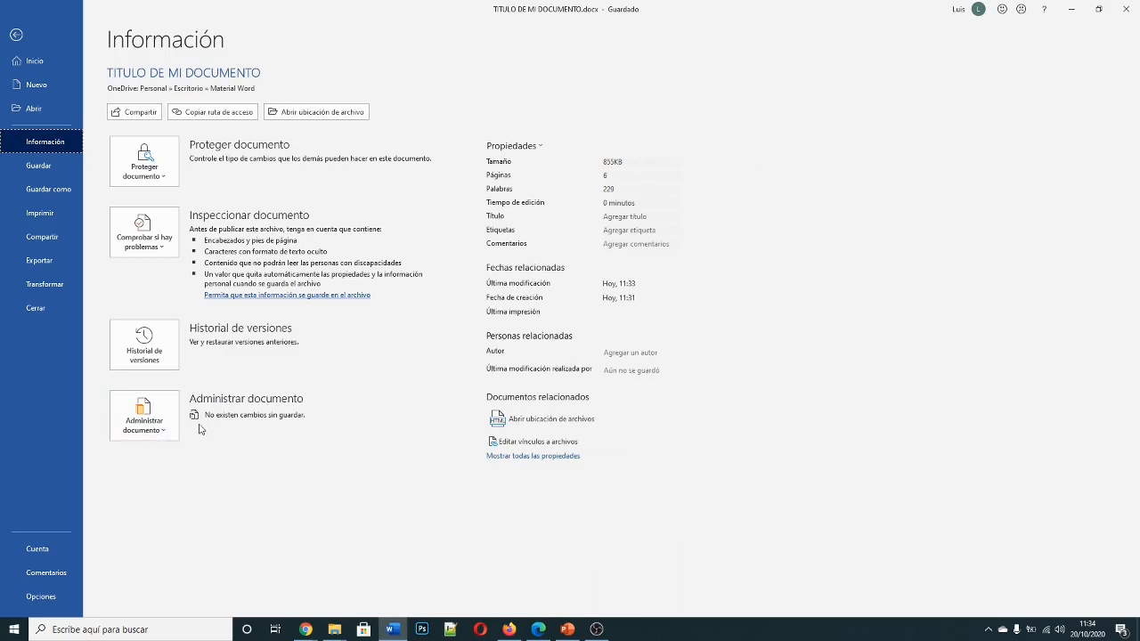
left_click(167, 434)
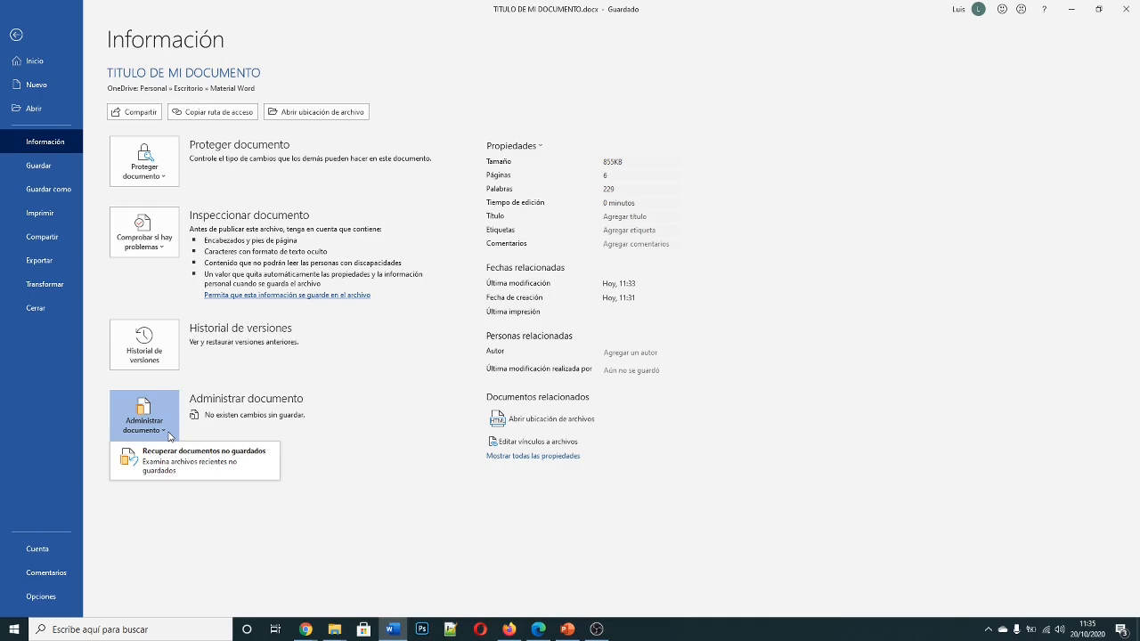
left_click(18, 36)
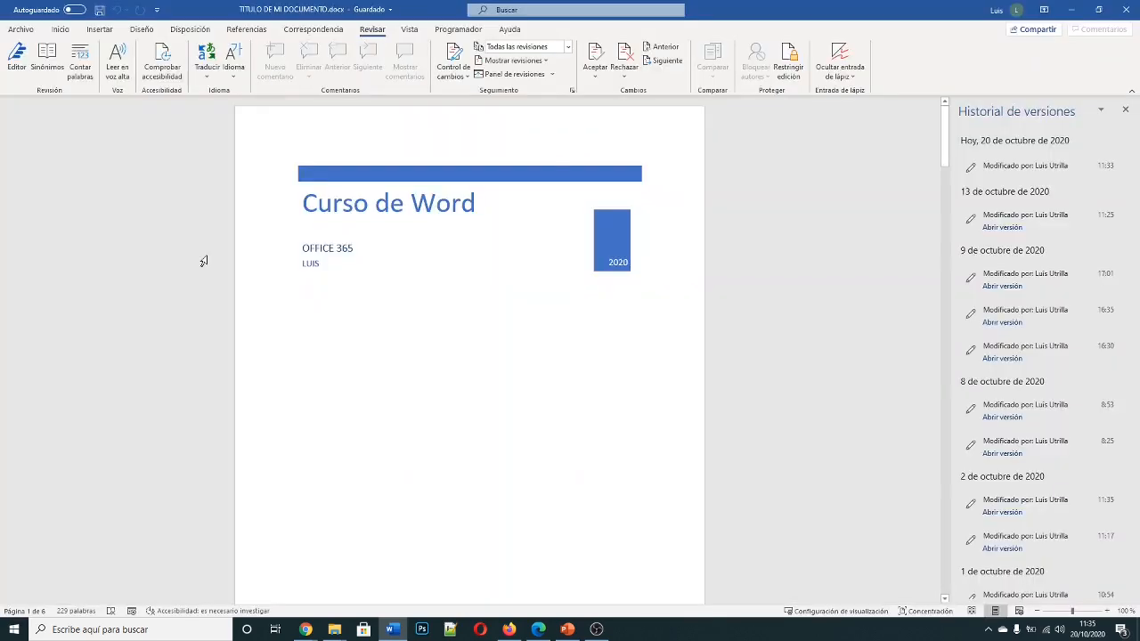
Step: Enter the test text "cfxgcfgfg" at the beginning of the document's second page
left_click(416, 329)
scroll(443, 422, "down", 5)
type("cfxg")
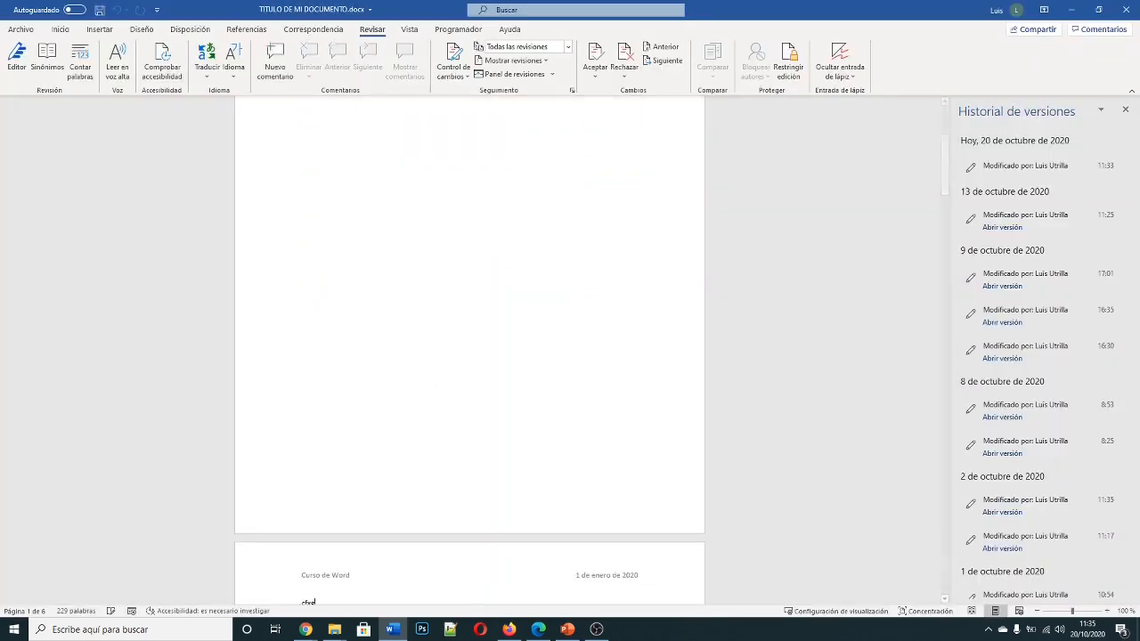
type("cfgfg")
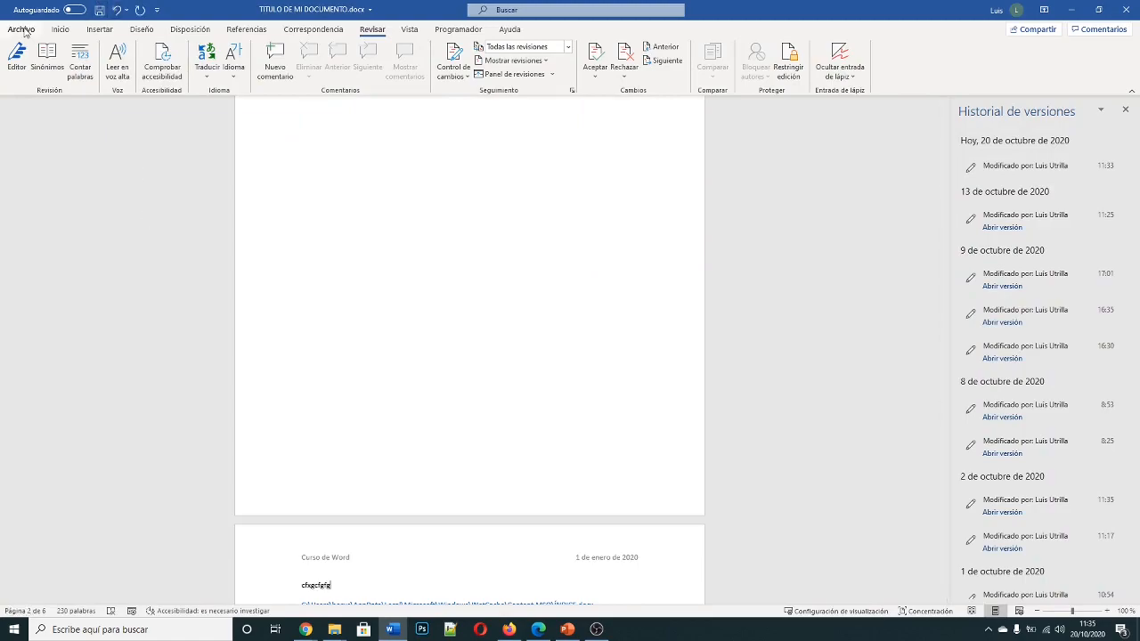
Step: Check the information page again for unsaved changes and for the option to recover unsaved documents
left_click(22, 30)
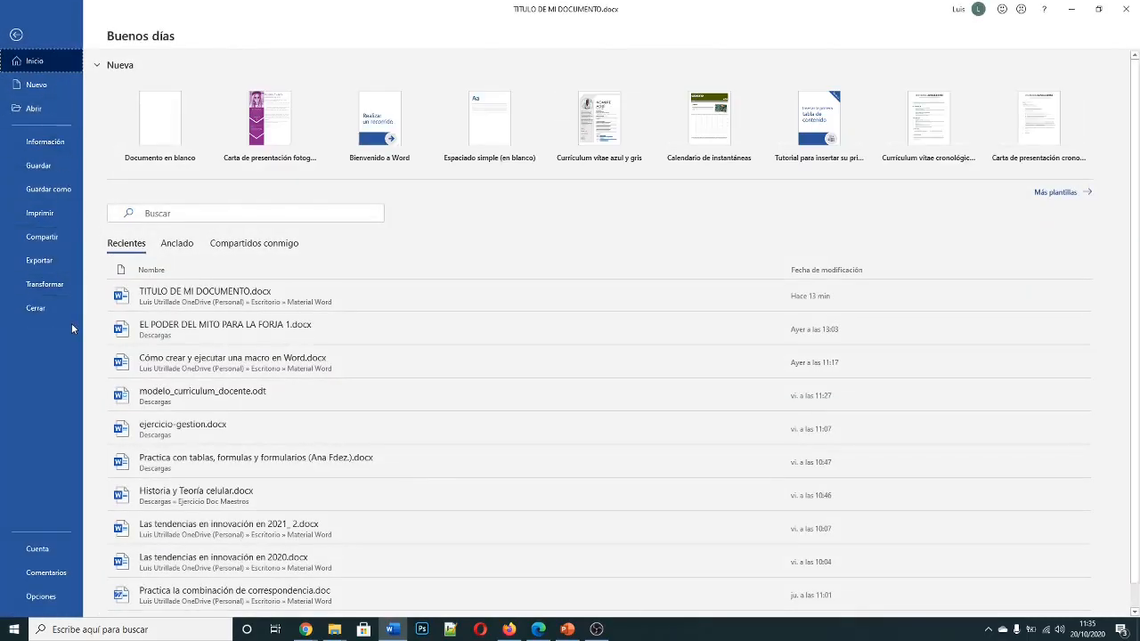
left_click(45, 142)
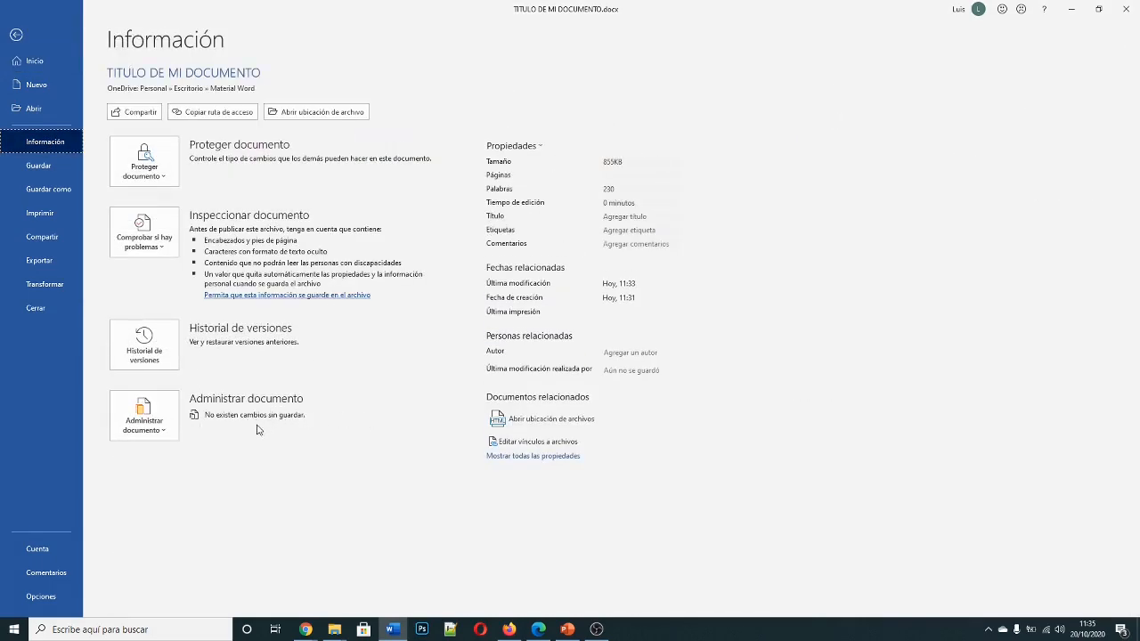
left_click(165, 434)
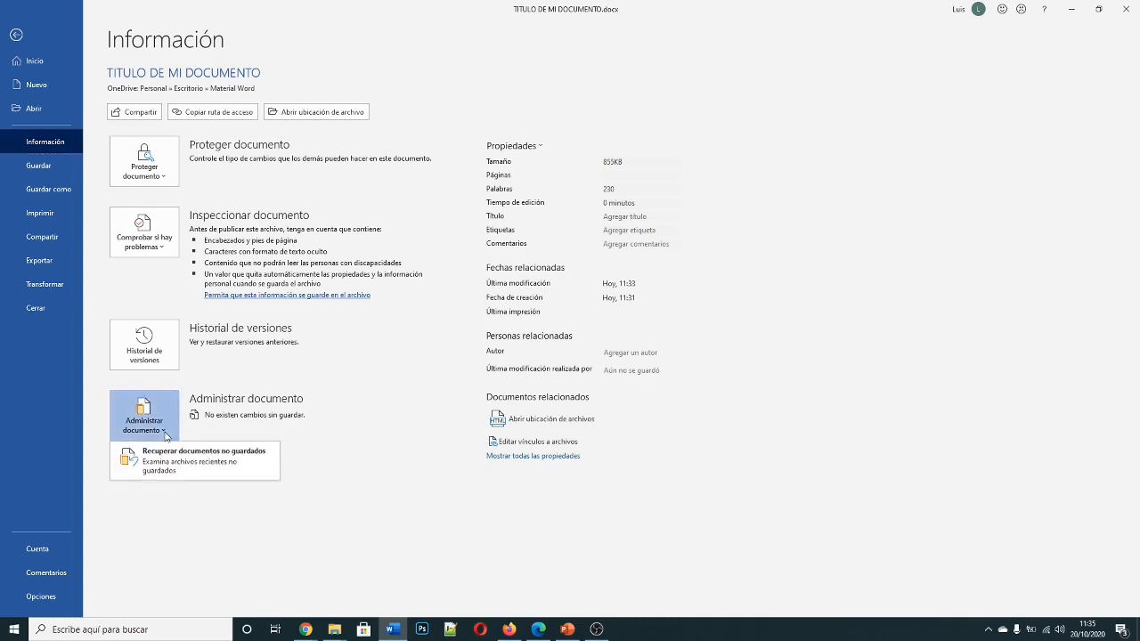
left_click(267, 429)
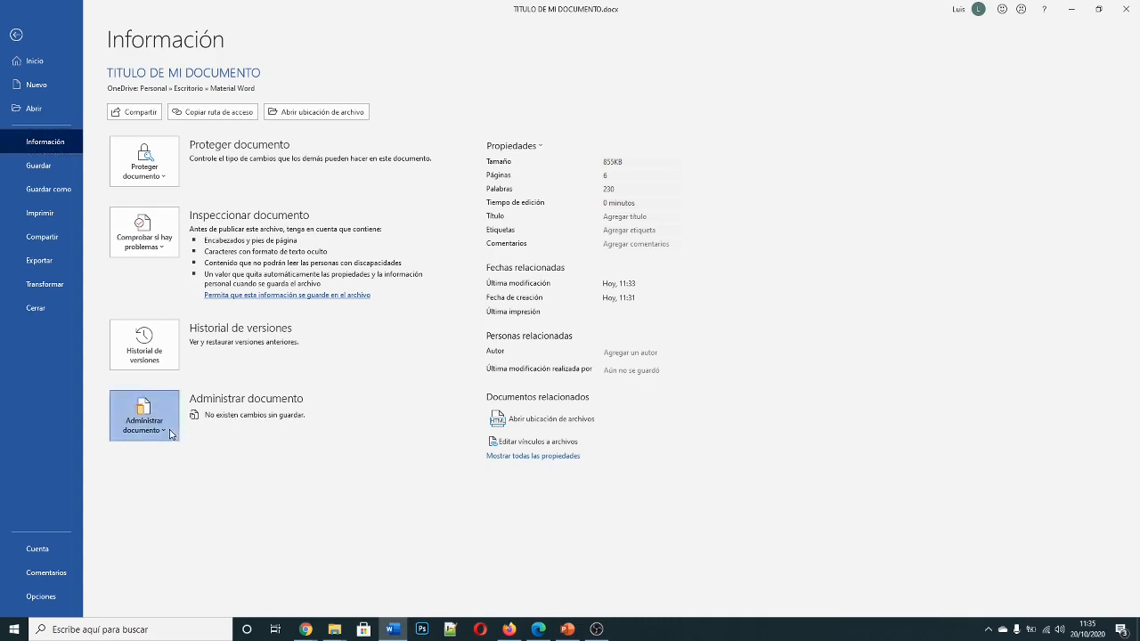
left_click(170, 435)
left_click(289, 450)
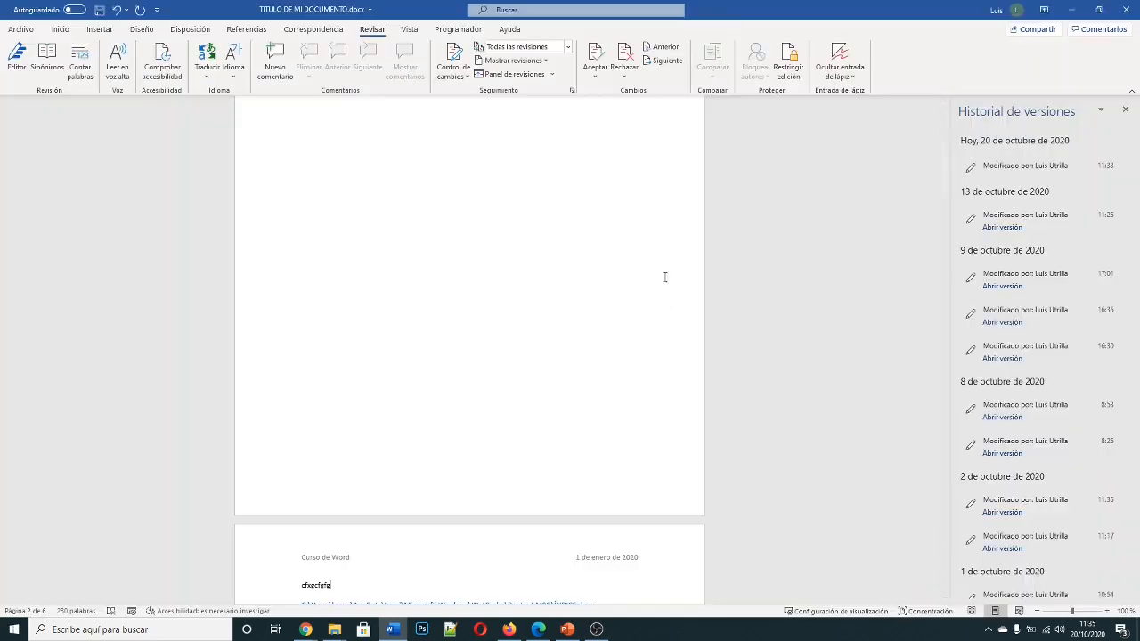
Step: Close the document without saving and review the detailed file properties of TITULO DE MI DOCUMENTO.docx in File Explorer
left_click(565, 331)
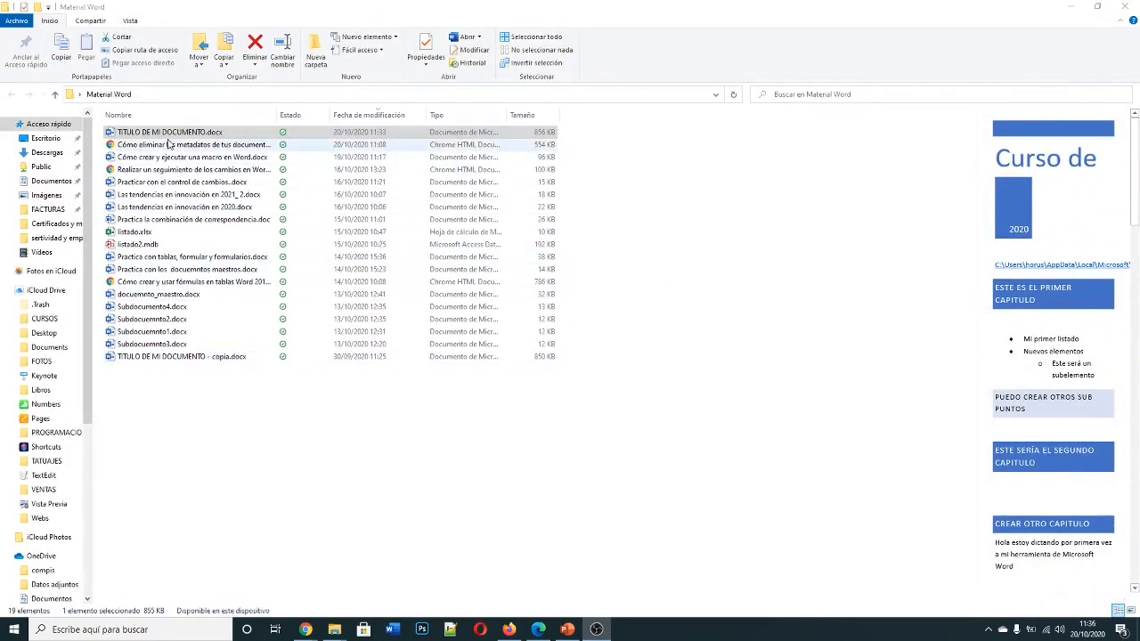
right_click(169, 131)
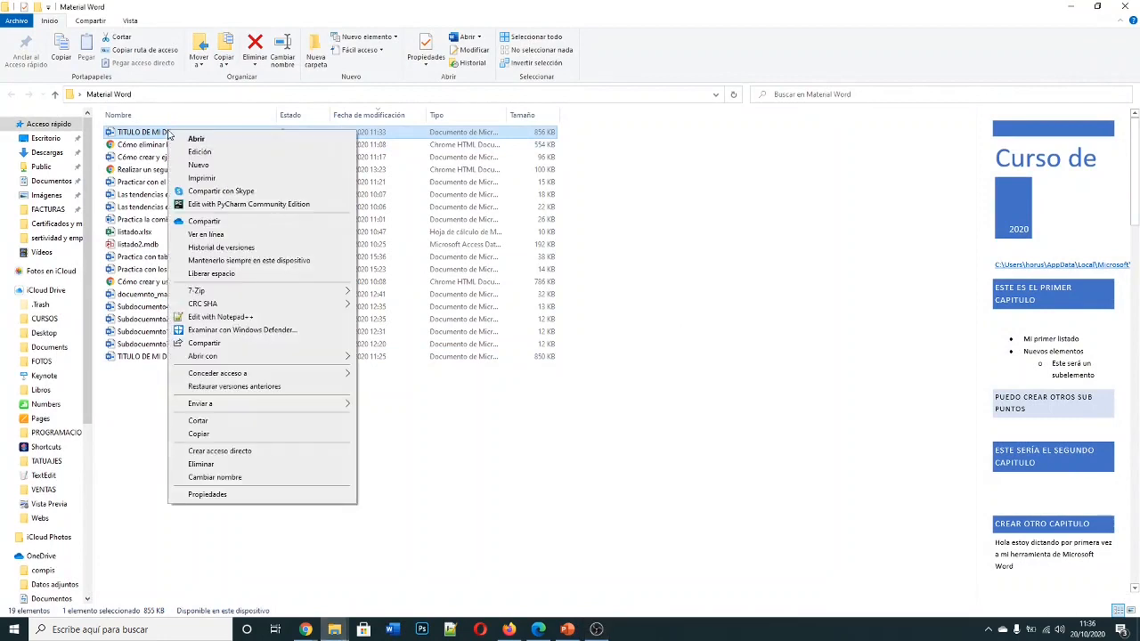
left_click(249, 496)
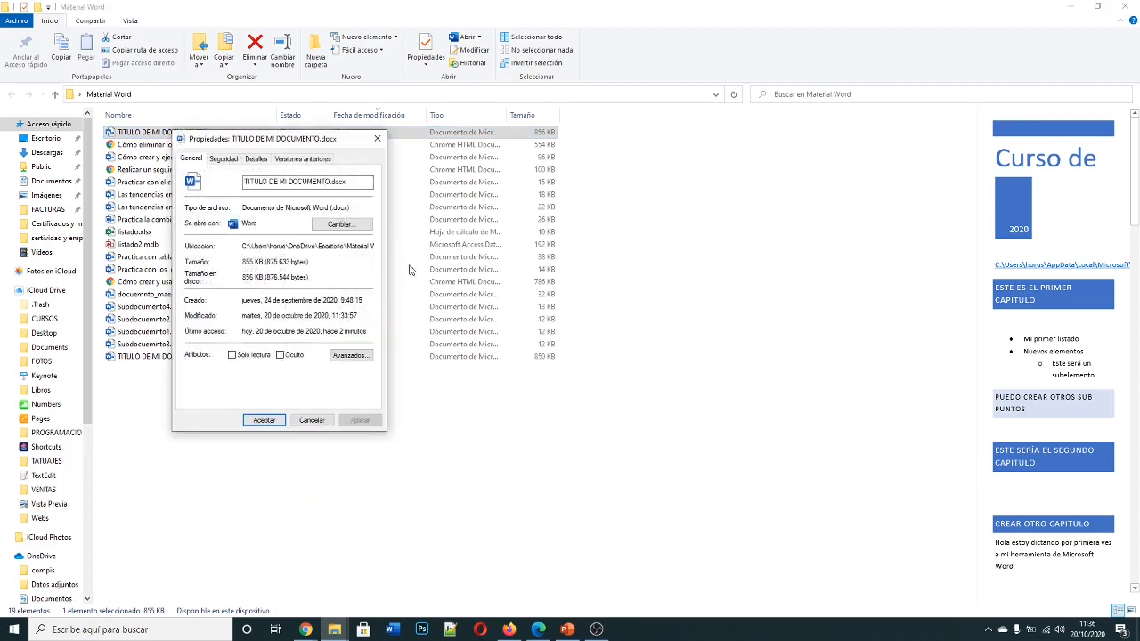
left_click_drag(309, 140, 566, 151)
left_click(522, 173)
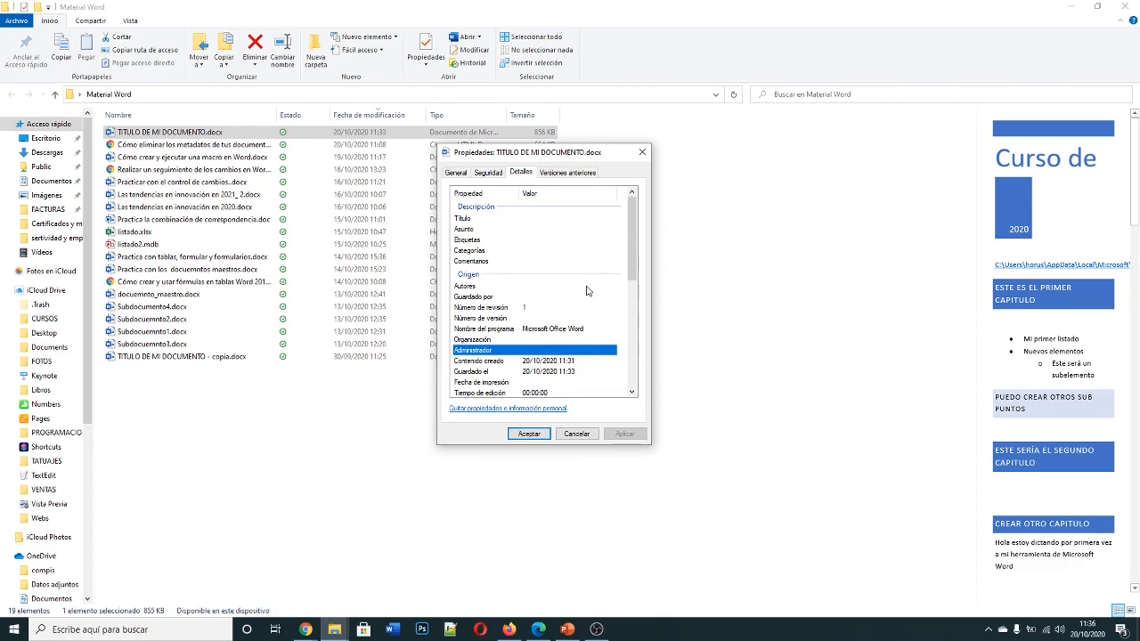
left_click(577, 435)
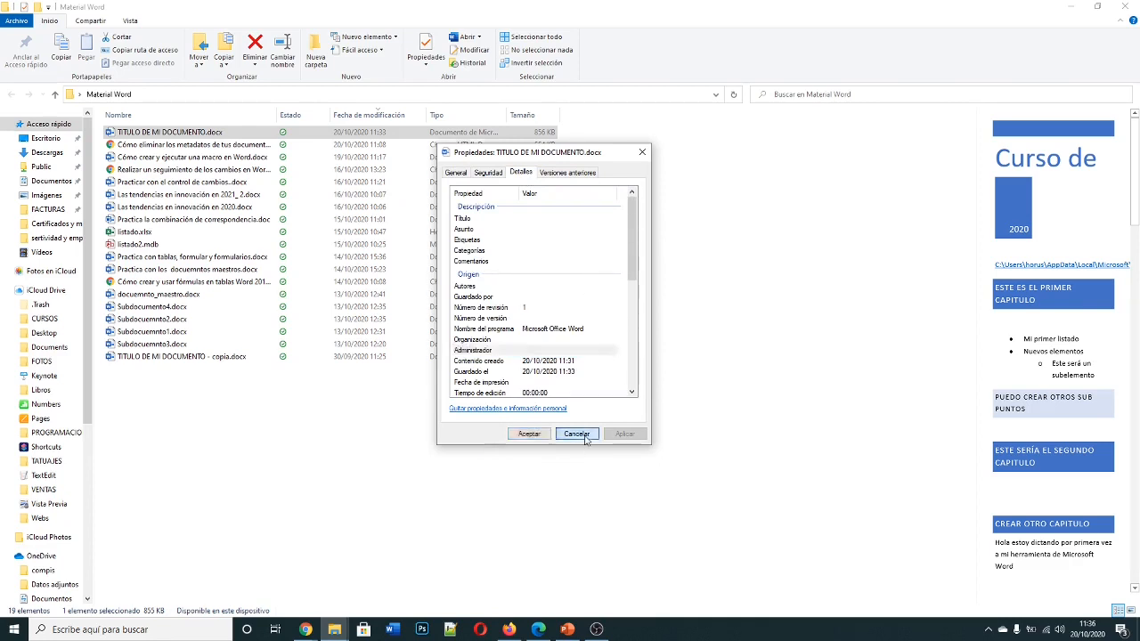
left_click(685, 426)
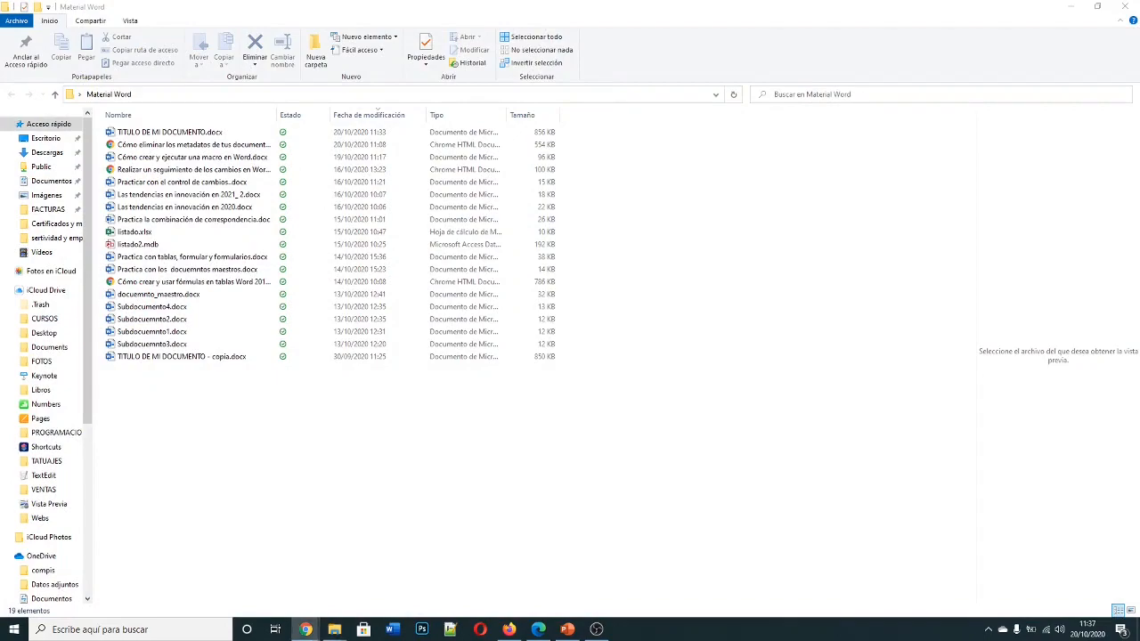
Step: Bring the PDF article on removing Office metadata into view in Chrome, maximize it, skim it to the end and minimize it
left_click_drag(1139, 86, 684, 36)
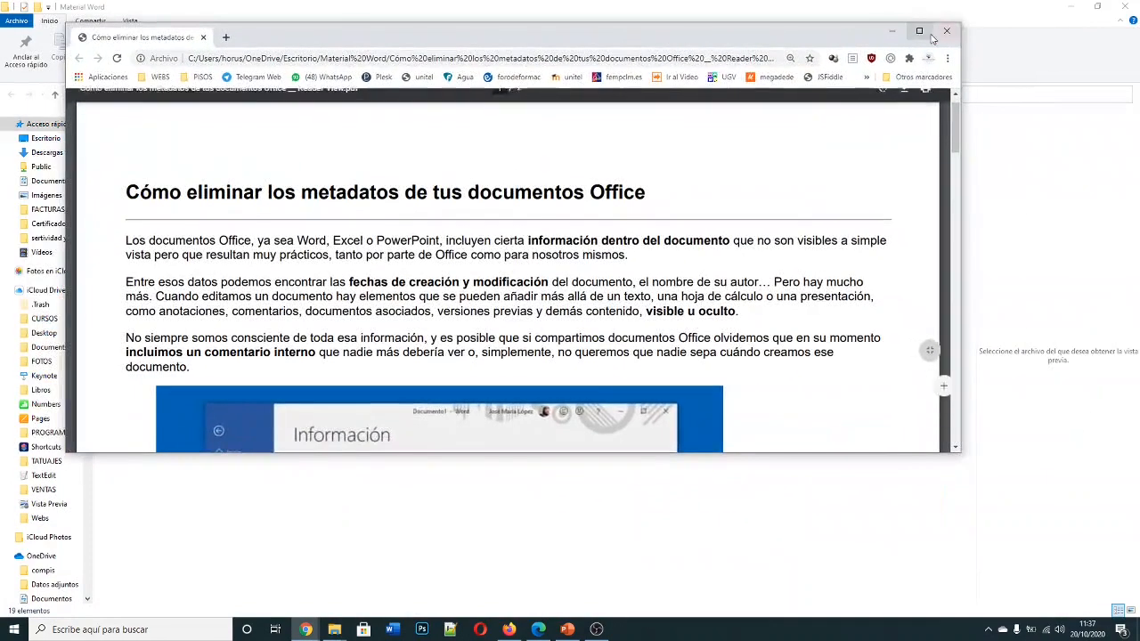
left_click(919, 30)
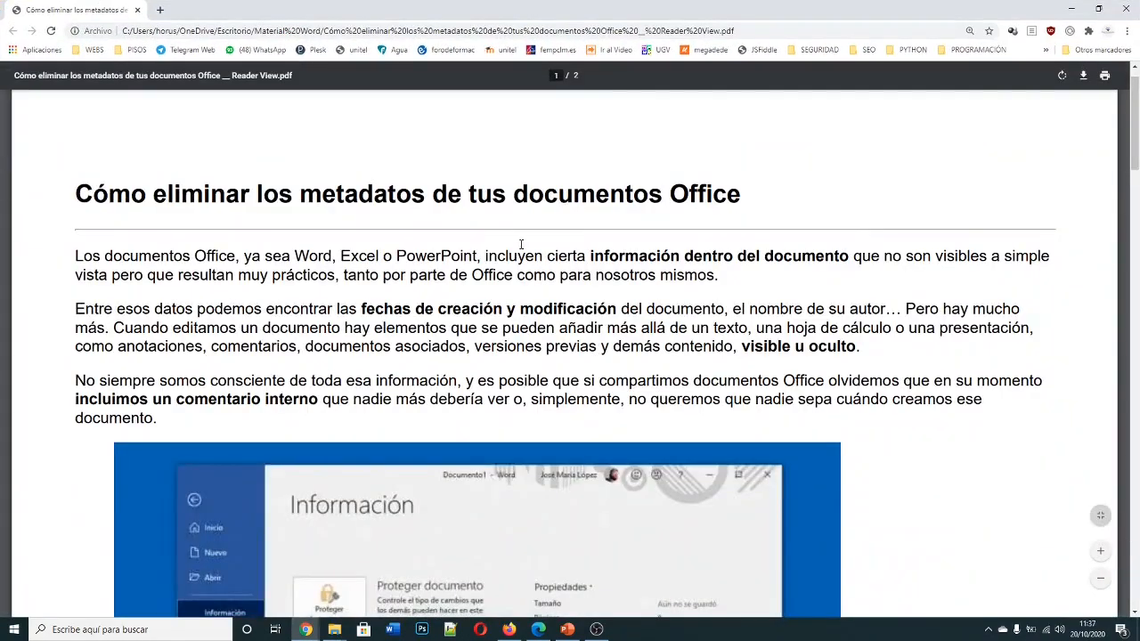
scroll(495, 210, "down", 3)
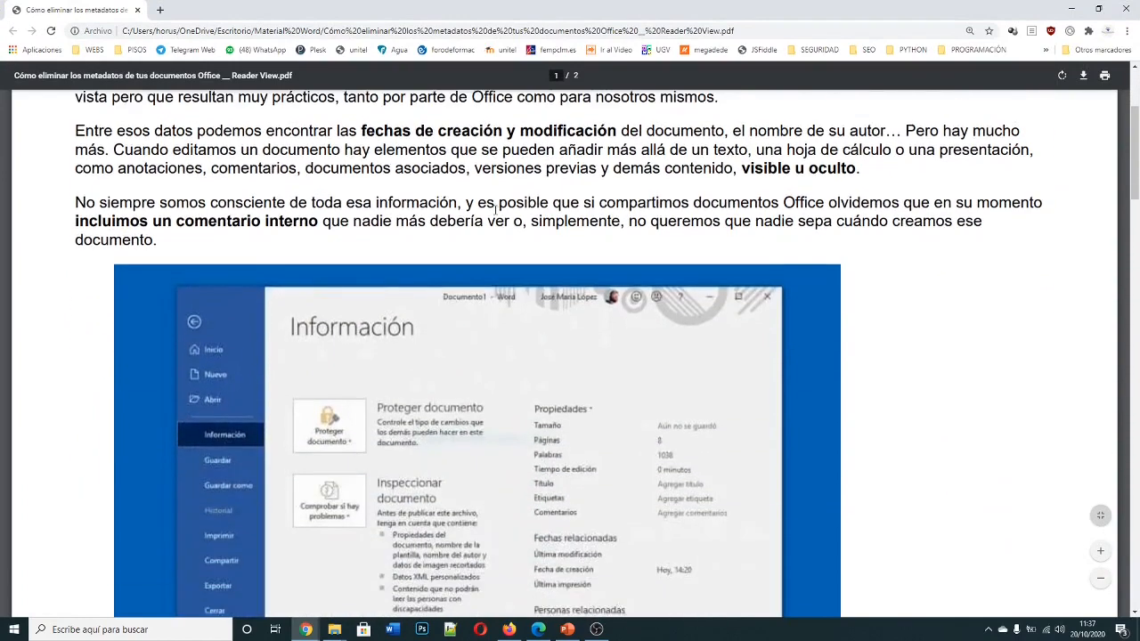
scroll(227, 211, "up", 3)
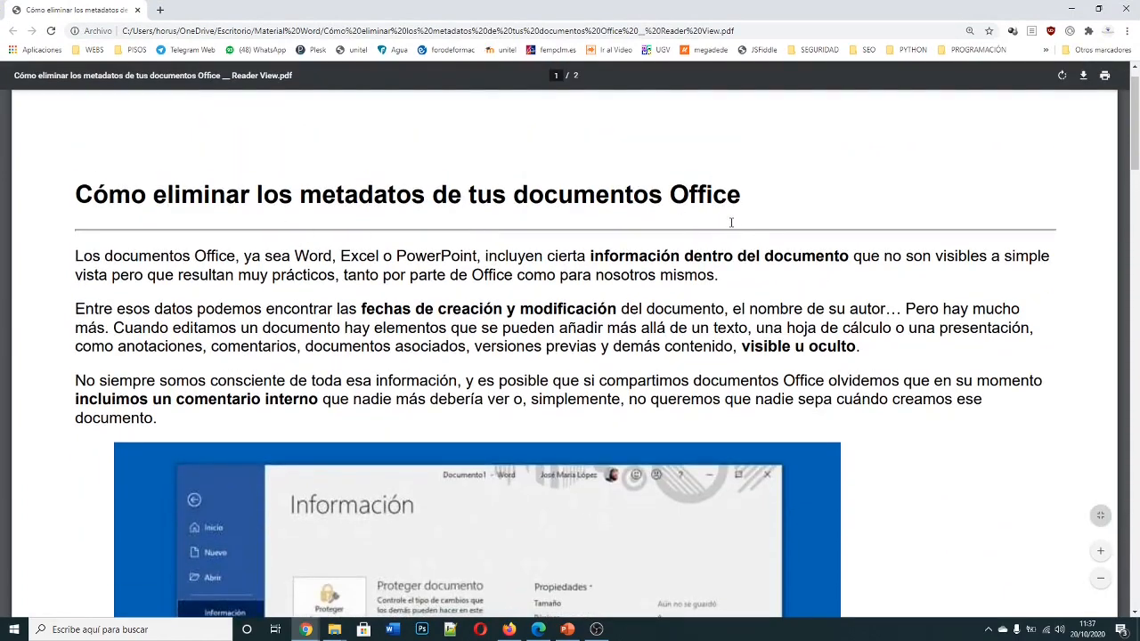
scroll(770, 198, "down", 10)
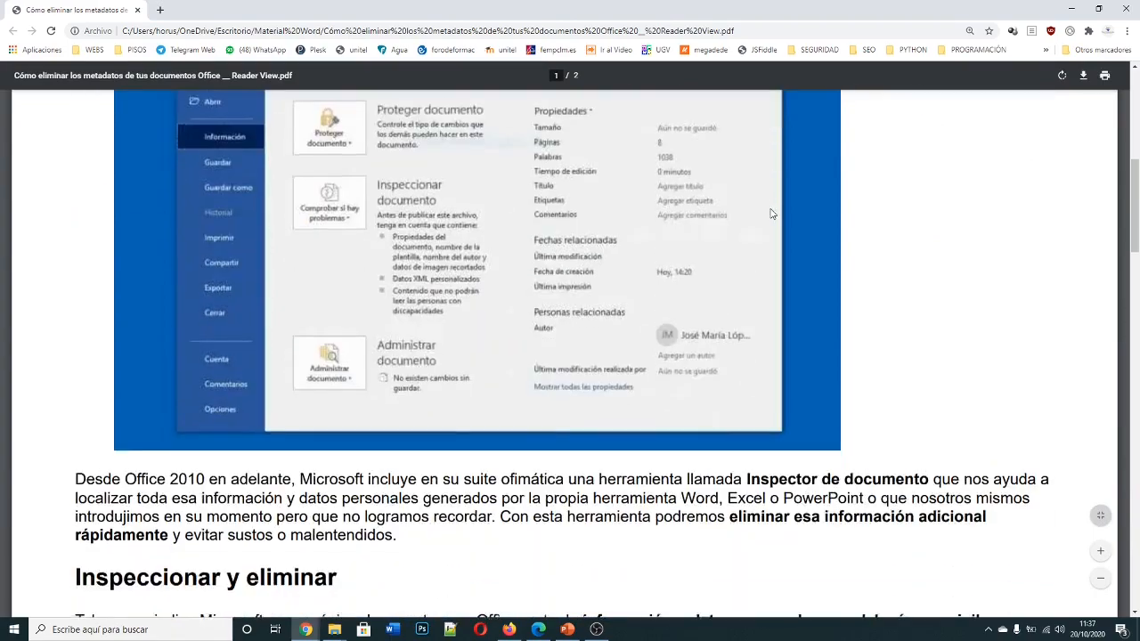
scroll(771, 214, "down", 8)
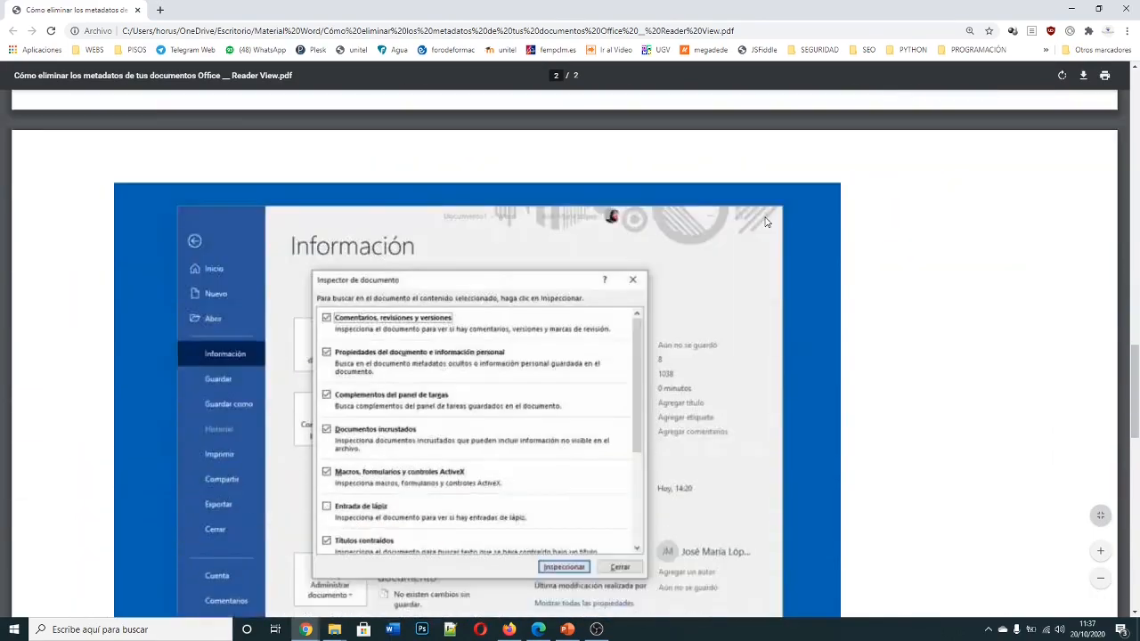
scroll(765, 221, "down", 8)
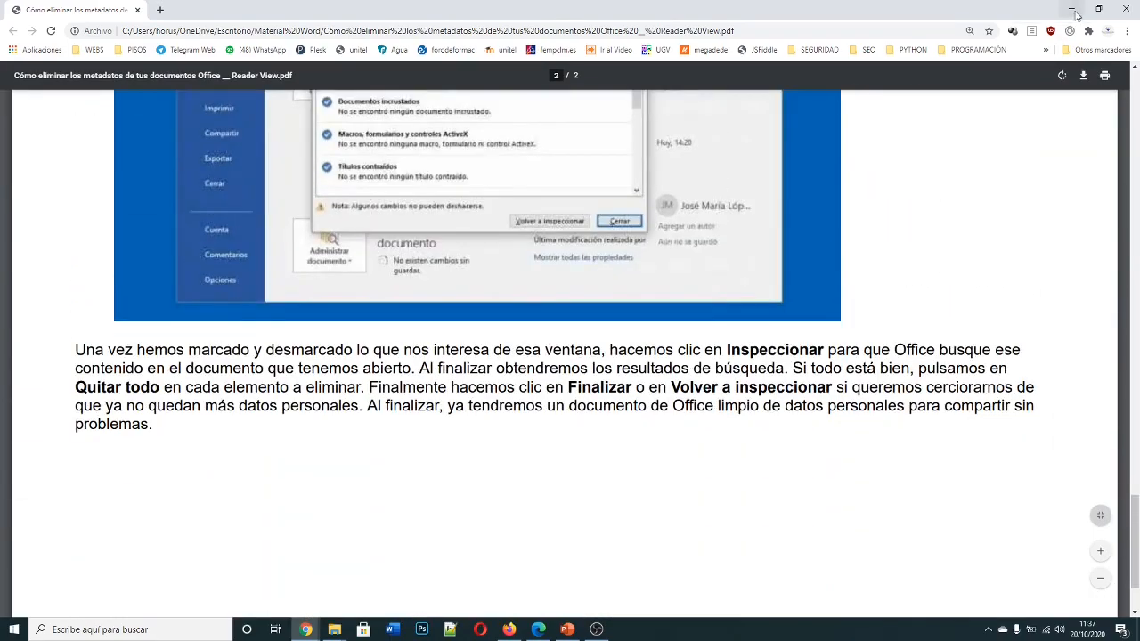
left_click(1074, 10)
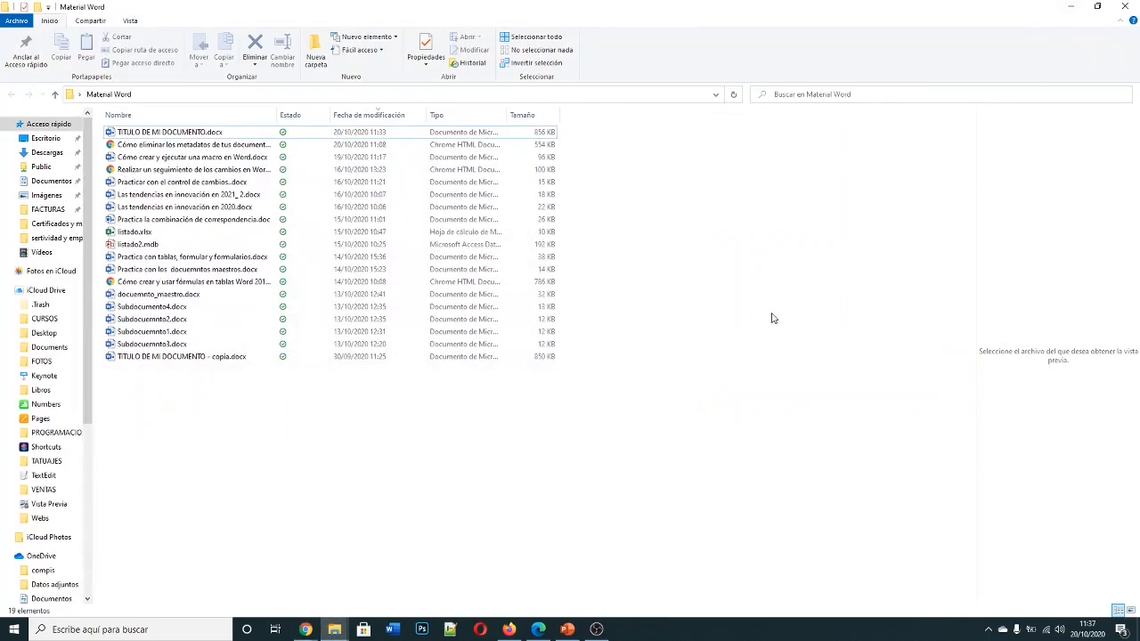